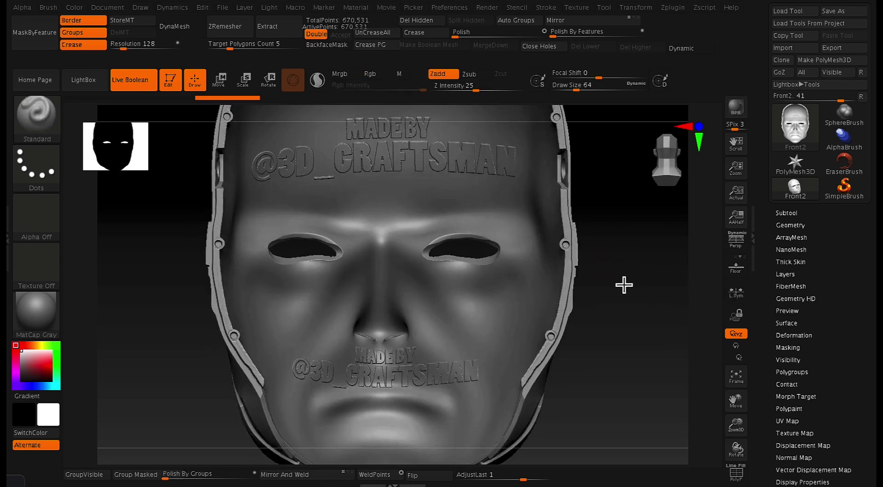
Isolate the area around the mask's left eye opening and reduce the Draw Size to about 10.5
left_click_drag(527, 225, 408, 282, "ctrl+shift")
key("f")
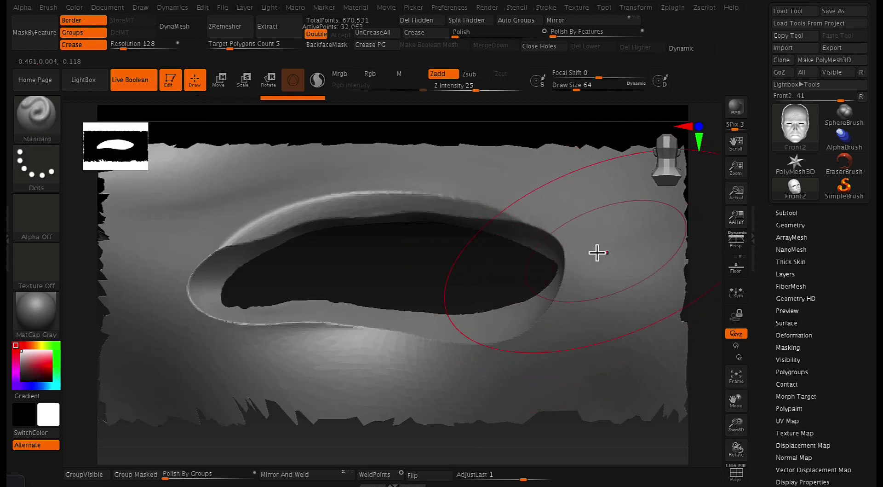
key("f")
key("space")
left_click_drag(487, 260, 473, 261)
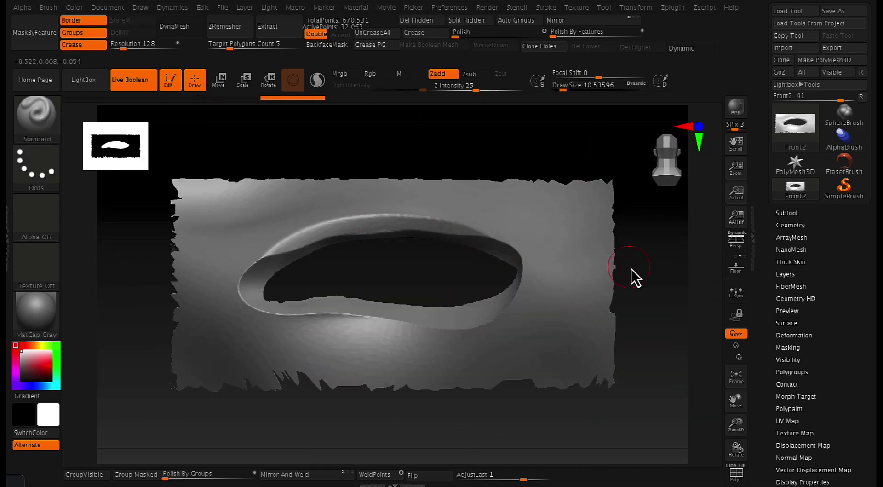
left_click_drag(636, 270, 662, 255)
key("shift+f")
key("shift+f")
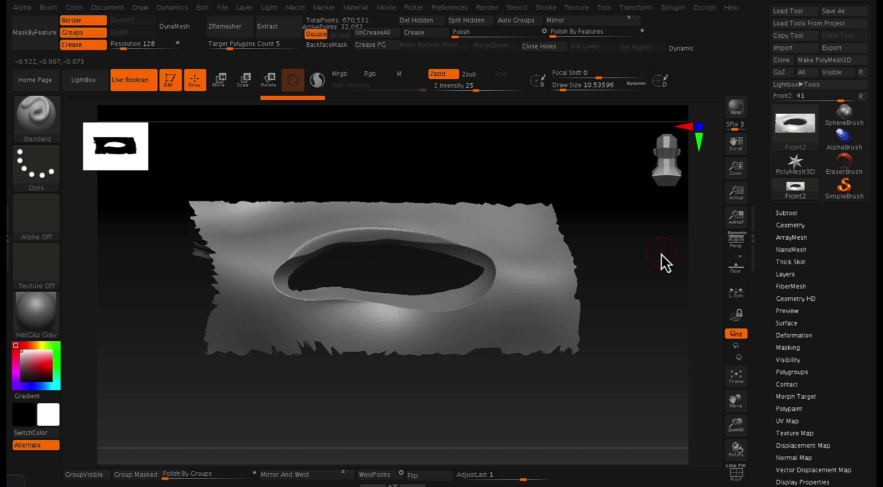
Duplicate the Front2 subtool and make the full-mask copy the active subtool
left_click(780, 213)
left_click(806, 307)
left_click_drag(669, 252, 632, 238)
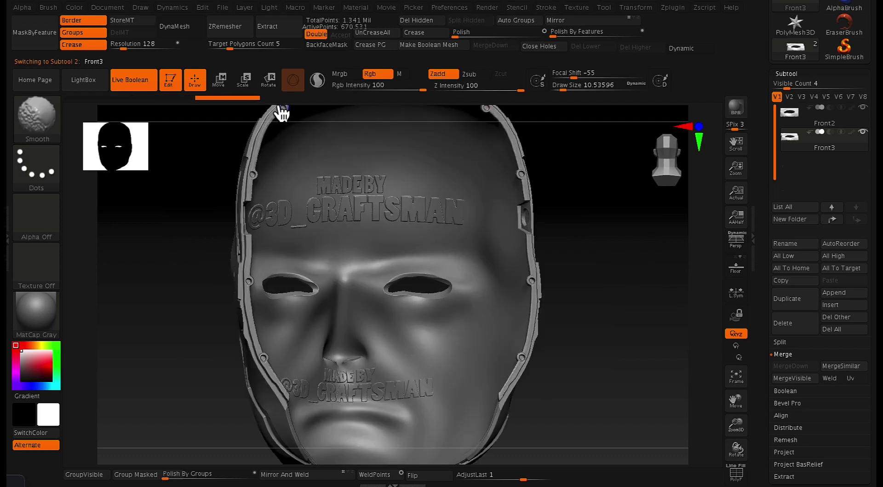
DynaMesh the duplicated mask subtool at a resolution of 1304
left_click(146, 48)
left_click(150, 49)
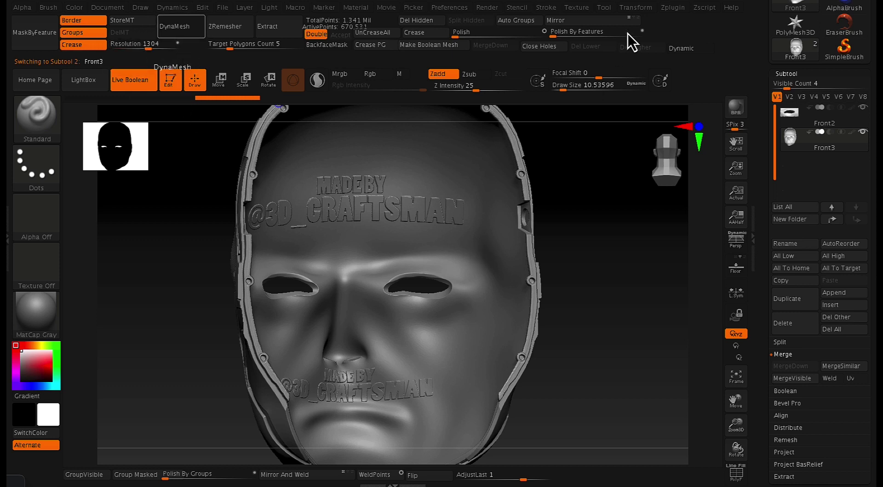
left_click_drag(632, 258, 610, 261)
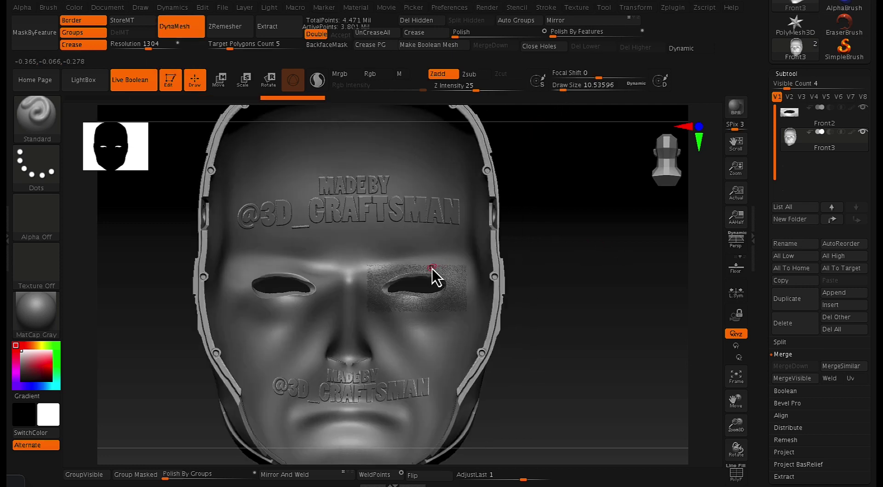
Hide the original Front2 subtool and isolate the left eye area on the copy, with a Draw Size of about 2.6
left_click(863, 109)
left_click_drag(366, 261, 463, 311, "ctrl+shift")
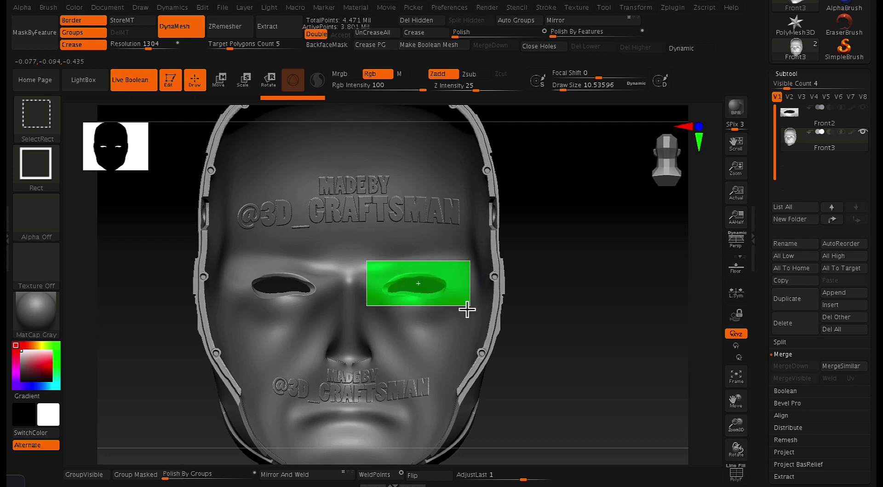
key("f")
mouse_move(518, 277)
left_mouse_down()
mouse_move(477, 298)
mouse_move(500, 278)
mouse_move(487, 290)
mouse_move(499, 280)
mouse_move(489, 282)
left_mouse_up()
key("space")
key("shift+f")
key("shift+f")
Turn on BackfaceMask and paint a mask along the upper rim and inner corner of the eye opening with MaskPen
key("ctrl")
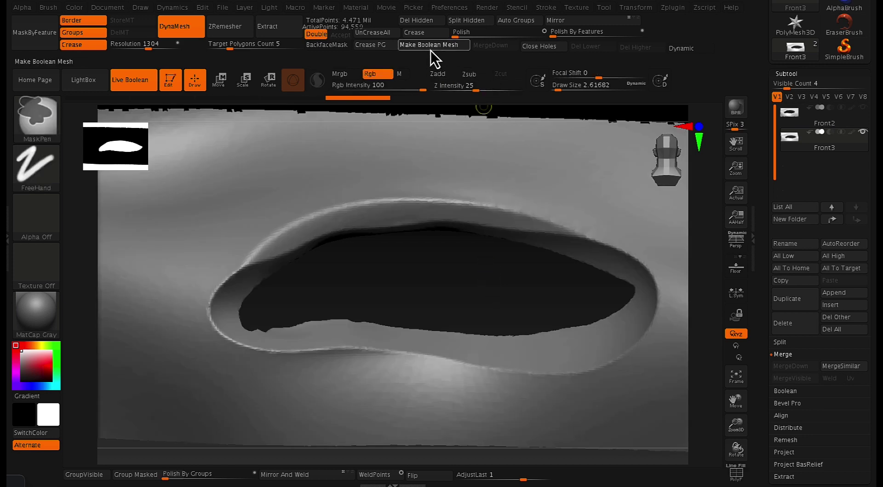
key("ctrl")
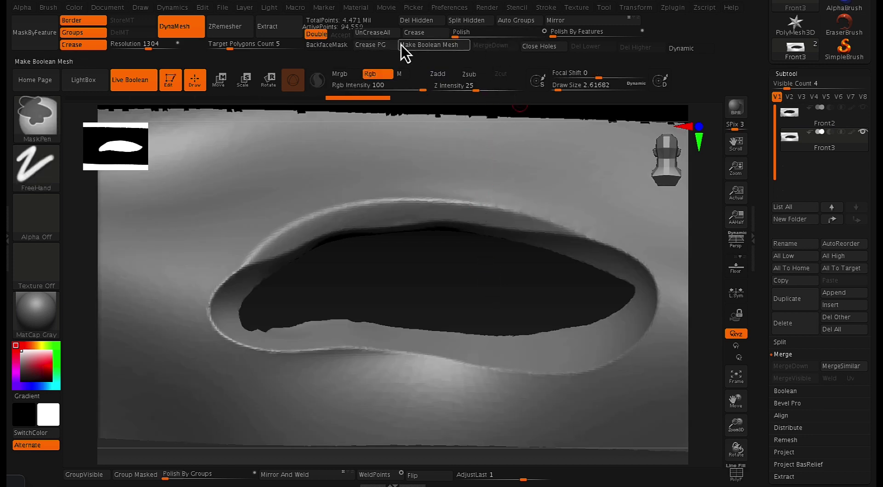
key("ctrl")
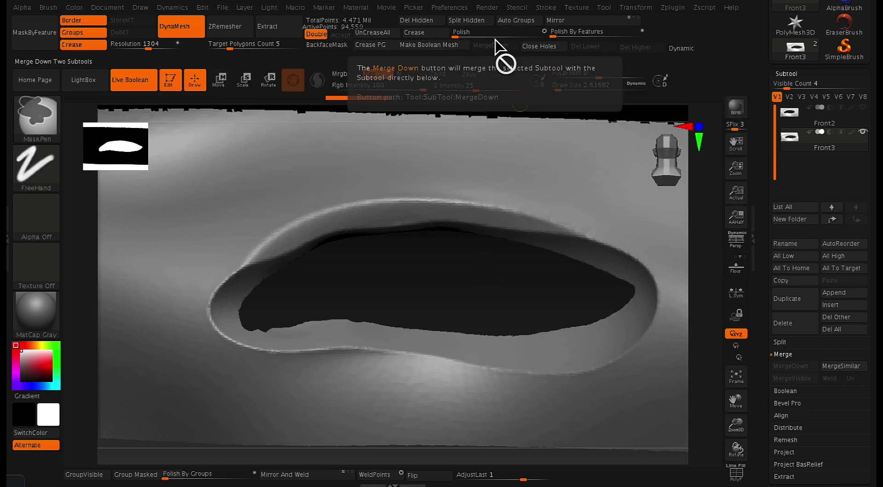
key("ctrl")
left_click(338, 46)
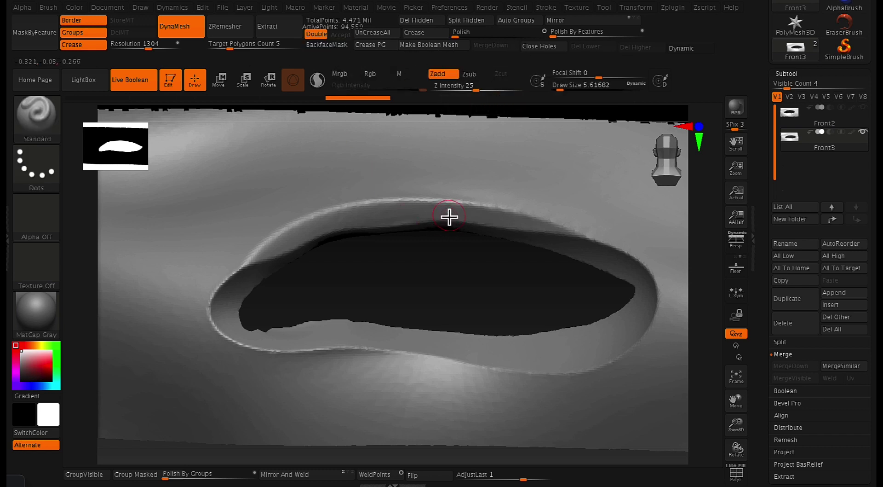
left_click(462, 210, "ctrl")
mouse_move(465, 210)
left_mouse_down("ctrl")
mouse_move(377, 204)
mouse_move(314, 224)
left_mouse_up("ctrl")
left_click_drag(234, 283, 269, 237, "ctrl")
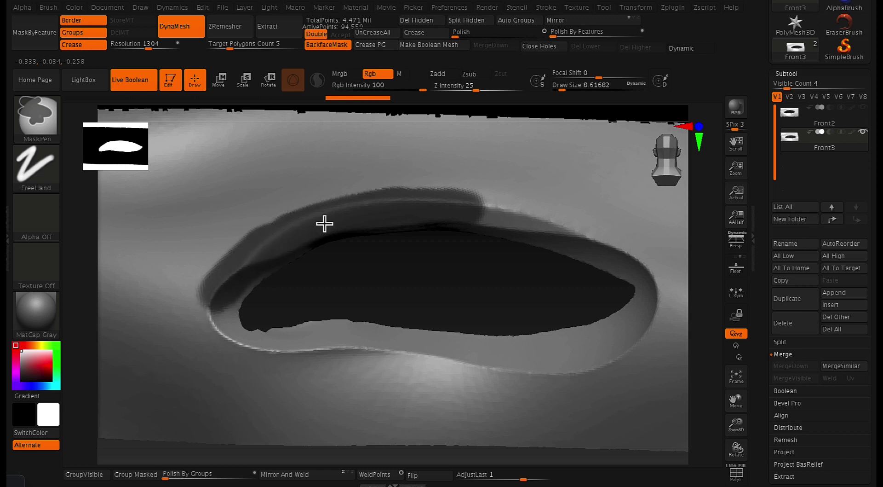
mouse_move(211, 317)
left_mouse_down("ctrl")
mouse_move(263, 249)
mouse_move(229, 317)
mouse_move(257, 348)
left_mouse_up("ctrl")
Extend the painted mask around the outer corner and lower rim of the eye opening, enlarging the Draw Size to about 10.6
right_click_drag(572, 247, 444, 296)
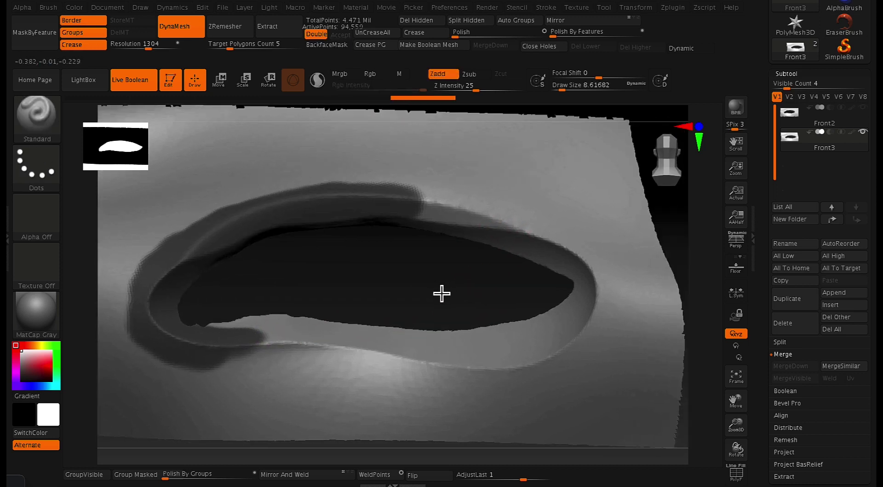
left_click_drag(416, 205, 479, 225, "ctrl")
mouse_move(532, 255)
left_mouse_down("ctrl")
mouse_move(589, 272)
mouse_move(552, 262)
mouse_move(548, 343)
mouse_move(205, 338)
left_mouse_up("ctrl")
key("bracketright")
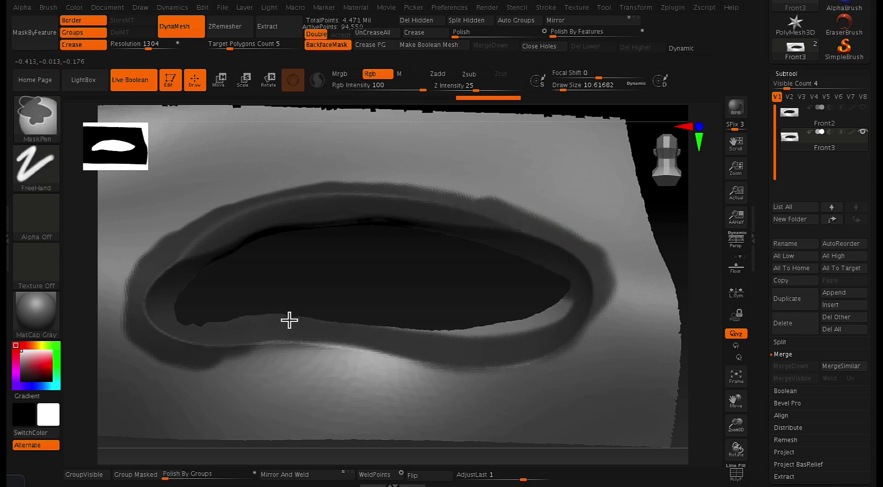
left_click(59, 133)
left_click(241, 176)
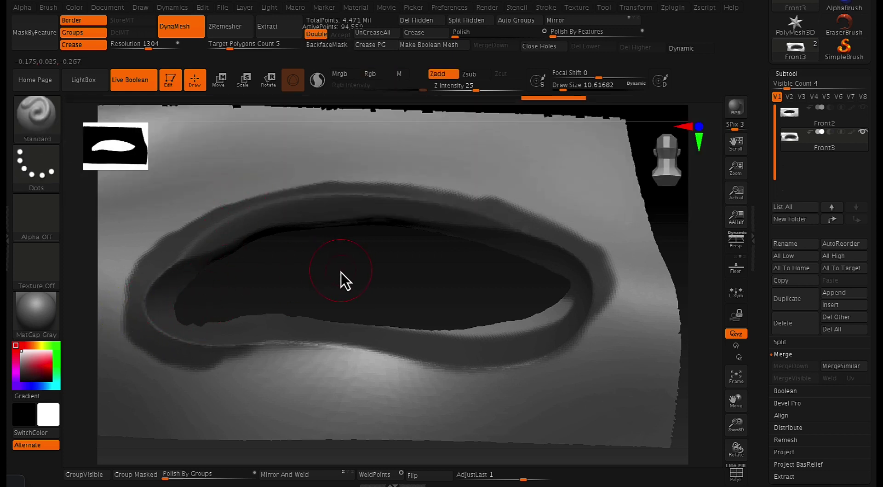
key("ctrl")
left_click(57, 118)
left_click(146, 172)
left_click_drag(199, 210, 305, 180, "ctrl")
key("ctrl+z")
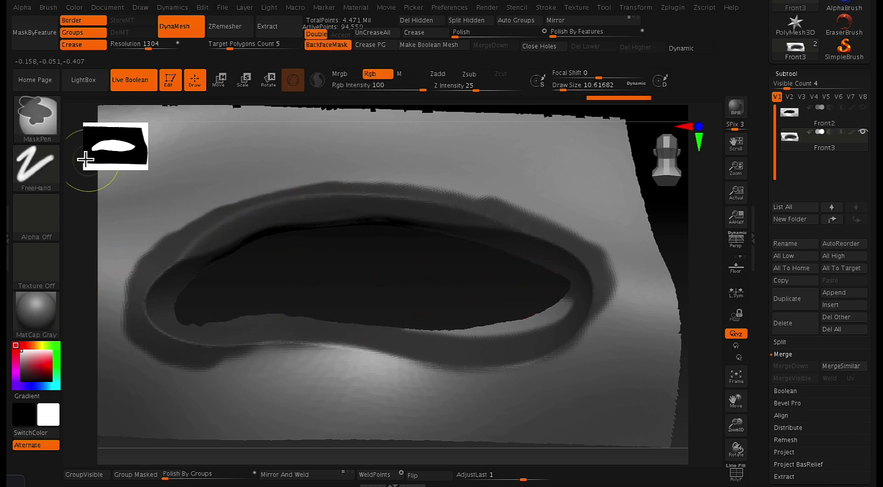
Switch masking to MaskLasso and fill in and smooth the outline of the mask around the entire eye rim
left_click(36, 117)
left_click(247, 173)
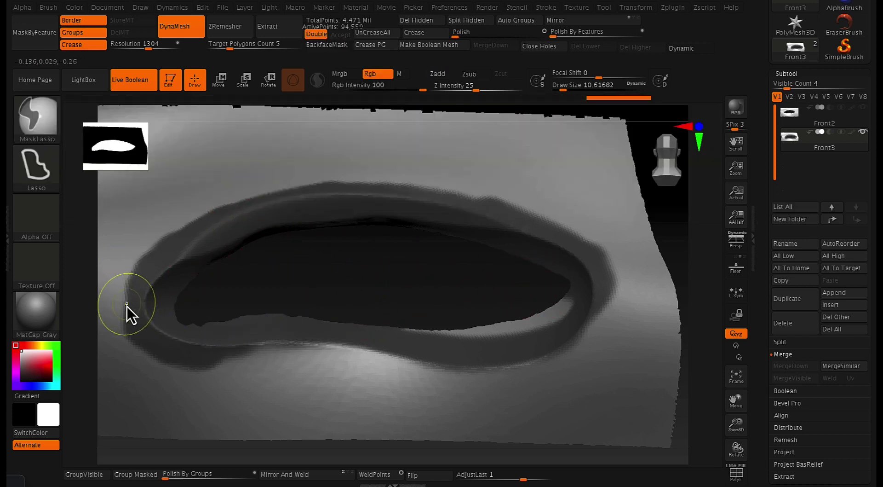
mouse_move(140, 253)
left_mouse_down()
mouse_move(229, 205)
mouse_move(328, 187)
mouse_move(446, 195)
mouse_move(557, 223)
mouse_move(617, 268)
mouse_move(616, 325)
mouse_move(554, 369)
mouse_move(229, 367)
left_mouse_up()
left_click_drag(132, 313, 136, 318)
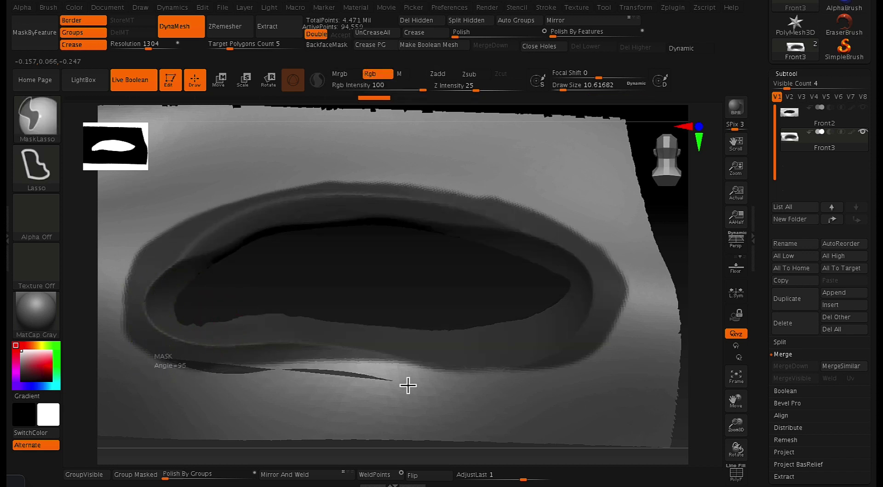
mouse_move(419, 387)
left_mouse_down()
mouse_move(592, 387)
mouse_move(635, 295)
mouse_move(560, 219)
mouse_move(461, 192)
mouse_move(389, 179)
mouse_move(239, 200)
left_mouse_up()
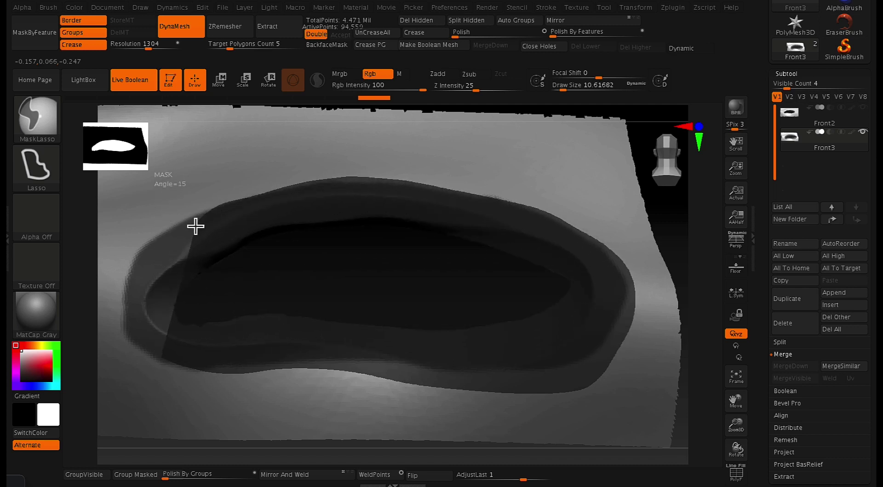
left_click_drag(193, 228, 192, 232)
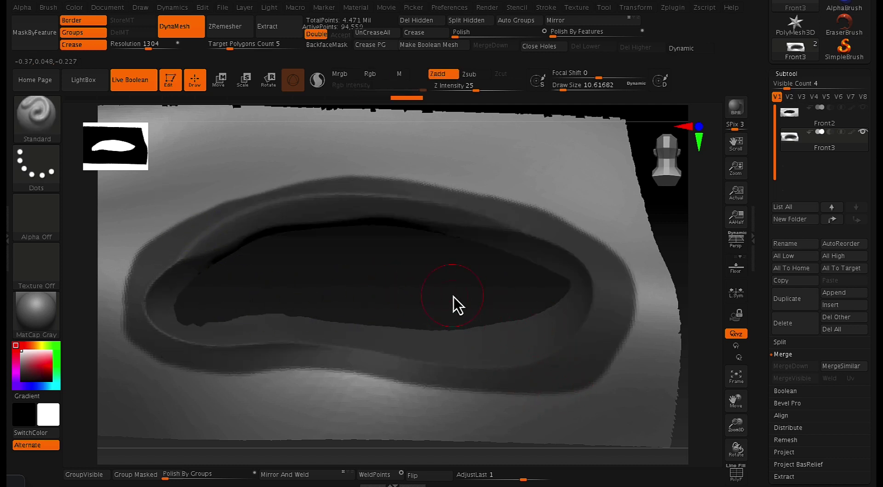
mouse_move(468, 294)
right_mouse_down()
mouse_move(497, 298)
mouse_move(433, 303)
mouse_move(499, 306)
mouse_move(479, 300)
mouse_move(519, 326)
mouse_move(504, 308)
mouse_move(415, 309)
mouse_move(422, 297)
mouse_move(483, 307)
mouse_move(481, 295)
mouse_move(474, 306)
mouse_move(416, 307)
mouse_move(467, 303)
right_mouse_up()
Turn the masked eye rim into its own polygroup and display the whole mesh with PolyFrame on
key("ctrl")
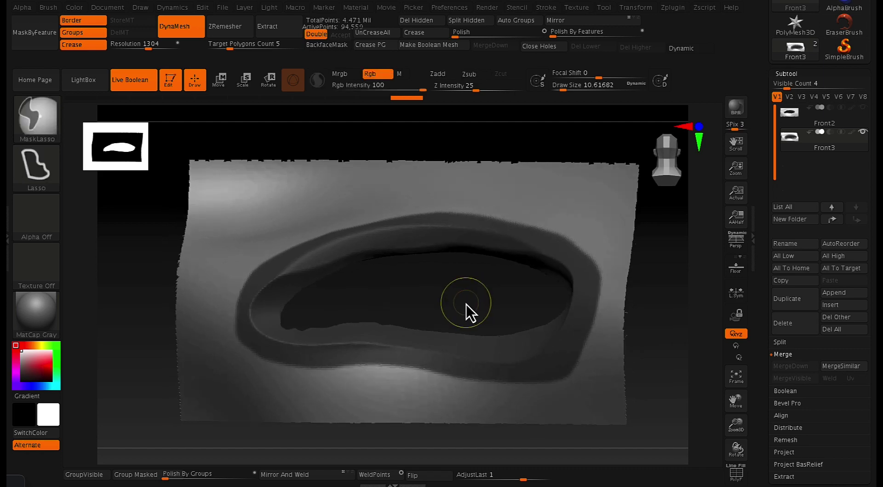
key("shift+f")
key("shift+f")
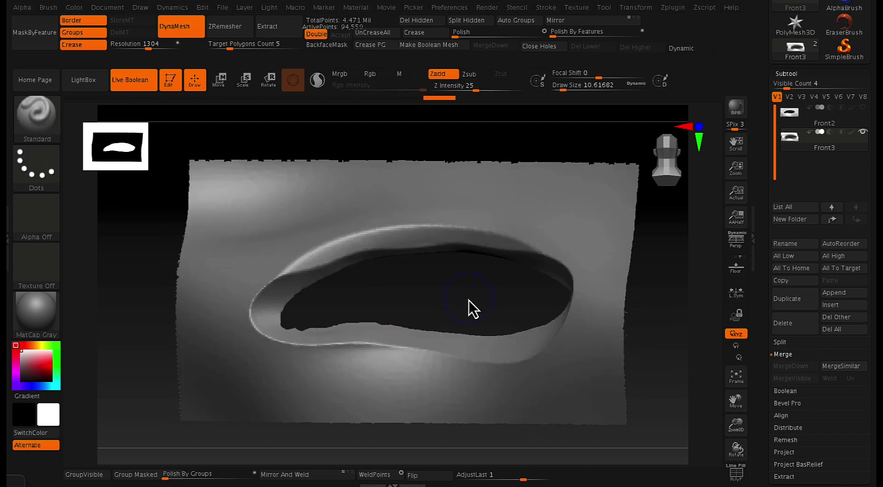
key("shift+f")
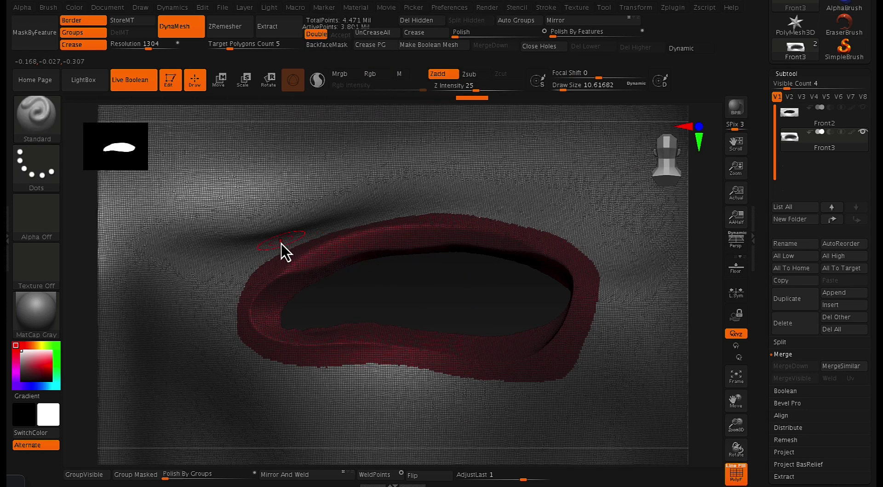
Isolate the eye rim polygroup and delete all hidden geometry of the copy
left_click(283, 250, "ctrl+shift")
right_click_drag(357, 260, 388, 175)
left_click(435, 21)
right_click_drag(501, 263, 573, 216)
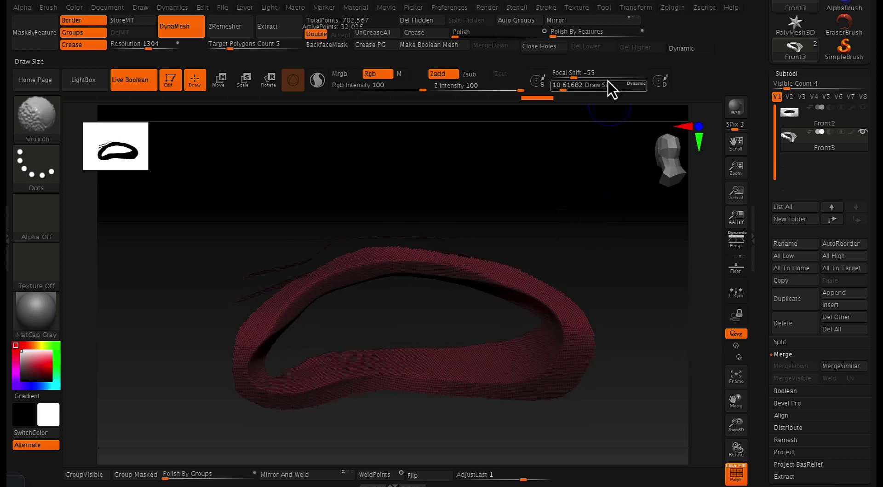
left_click(585, 37)
key("ctrl+z")
key("ctrl+z")
key("ctrl+z")
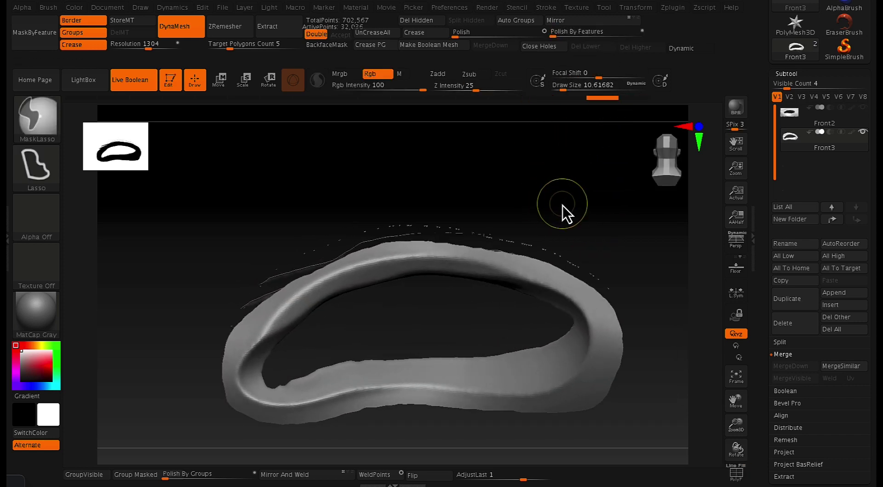
left_click_drag(563, 203, 564, 207, "ctrl")
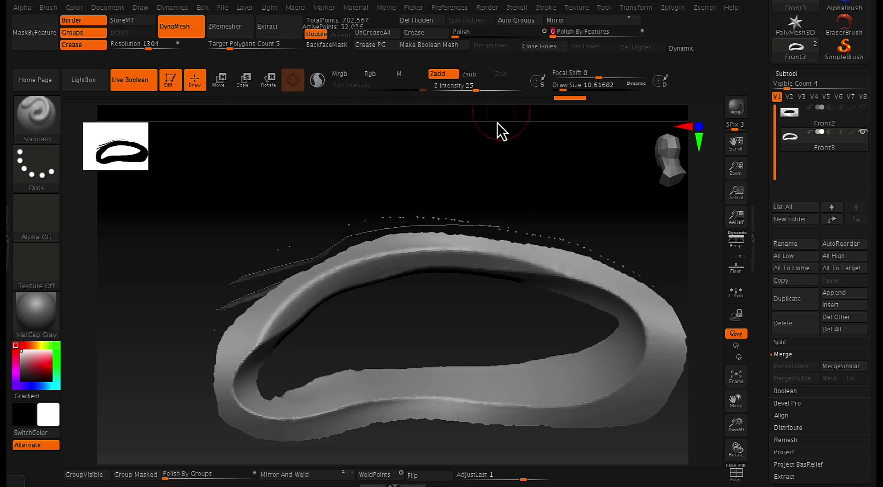
Open the eye rim in the PolyGroupIt plugin
key("shift+f")
key("shift+f")
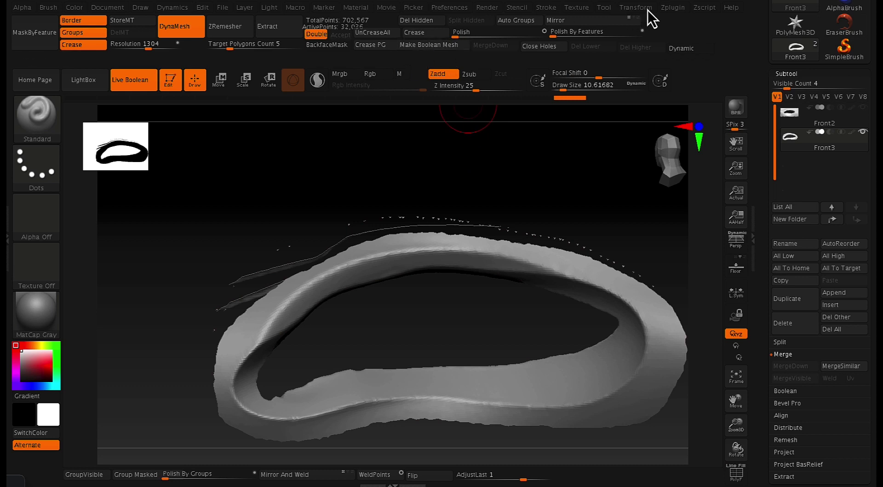
left_click(673, 7)
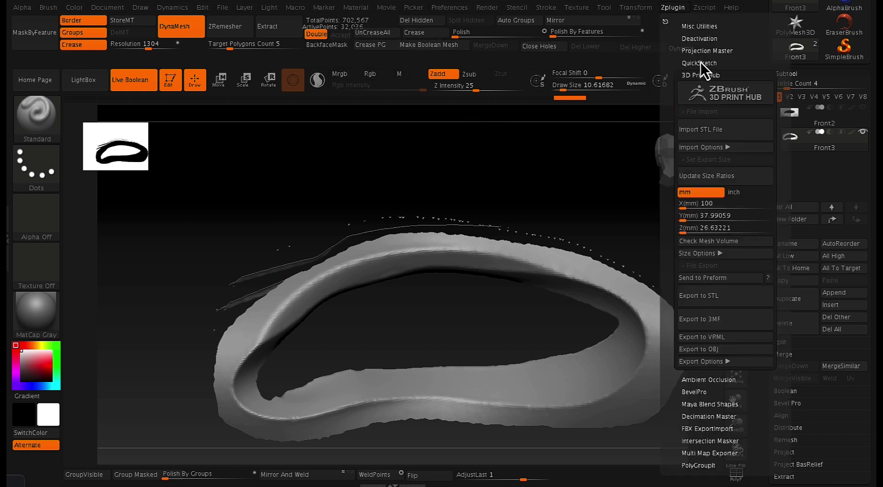
left_click(697, 75)
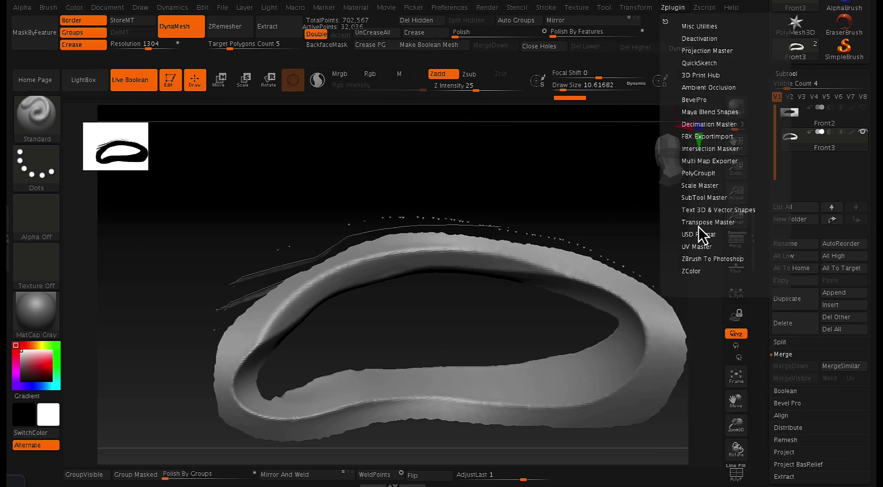
left_click(711, 173)
left_click(700, 186)
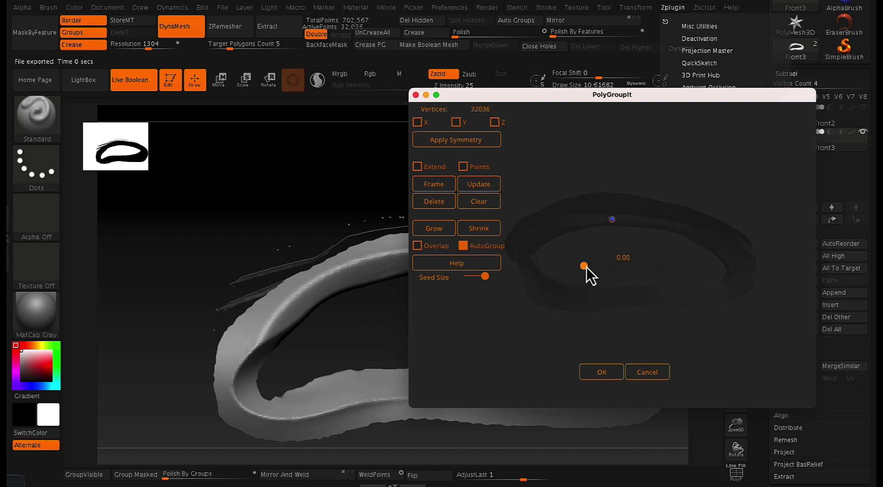
Adjust the PolyGroupIt seed's slider to 0.10 so its group covers the inner part of the eye rim
left_click_drag(585, 266, 612, 267)
left_click_drag(688, 187, 492, 218)
left_click_drag(713, 225, 644, 242)
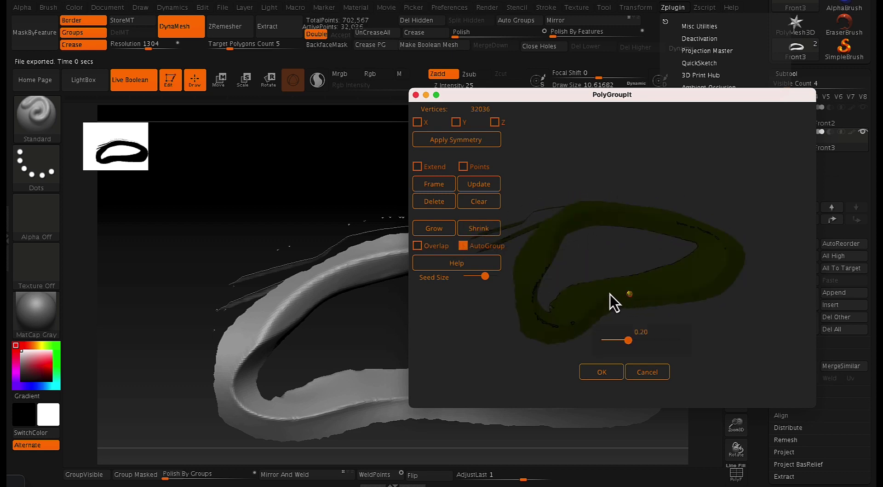
left_click_drag(620, 340, 614, 343)
left_click_drag(637, 282, 611, 185)
left_click(439, 230)
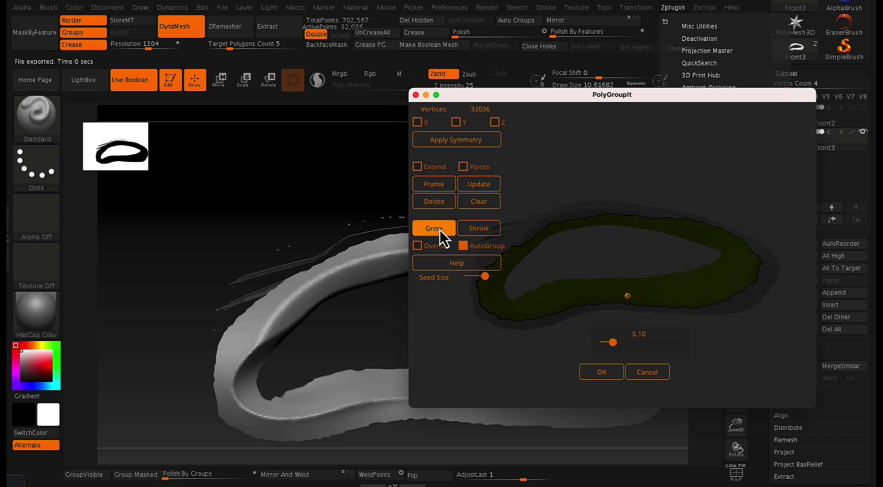
Set the seed's slider to 0.13 and apply the PolyGroupIt grouping to the eye rim mesh
left_click_drag(606, 151, 476, 194)
left_click_drag(680, 181, 713, 217)
left_click_drag(609, 343, 615, 344)
left_click_drag(653, 299, 649, 322)
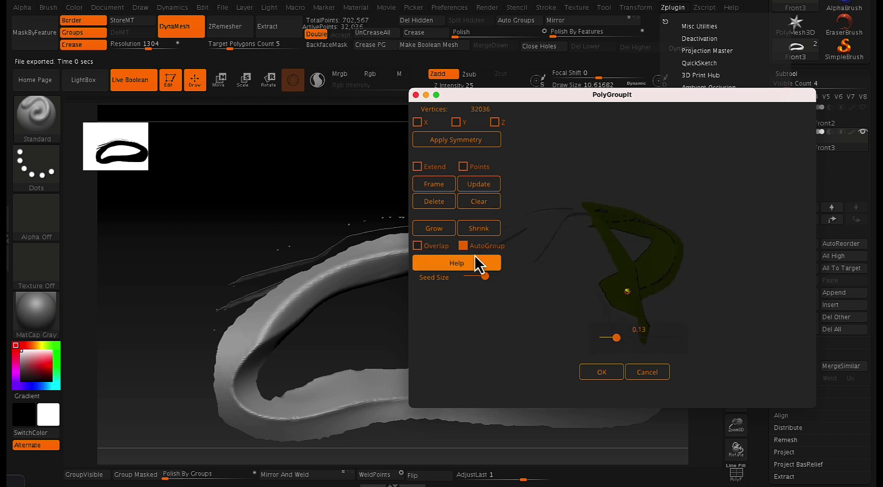
left_click_drag(729, 207, 606, 241)
left_click(602, 367)
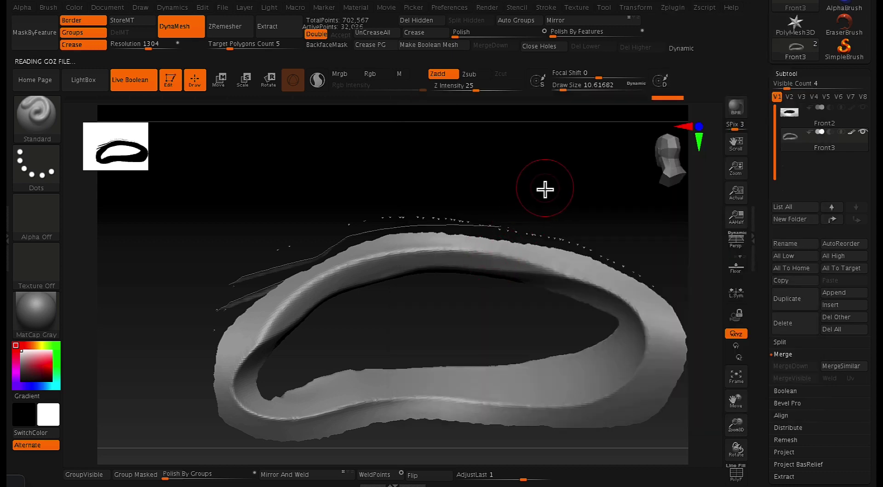
mouse_move(575, 200)
left_mouse_down()
mouse_move(594, 221)
mouse_move(584, 247)
mouse_move(645, 229)
mouse_move(537, 280)
mouse_move(598, 233)
mouse_move(623, 233)
mouse_move(465, 230)
mouse_move(548, 195)
mouse_move(546, 227)
mouse_move(560, 230)
mouse_move(559, 206)
left_mouse_up()
key("shift+f")
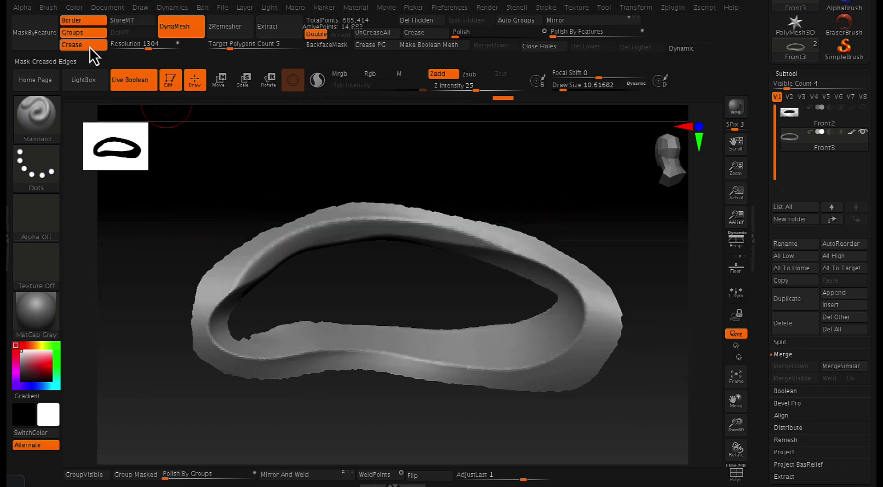
Mask the eye rim except its borders, blur the mask and smooth the jagged edges with Polish By Features
left_click(528, 218, "ctrl")
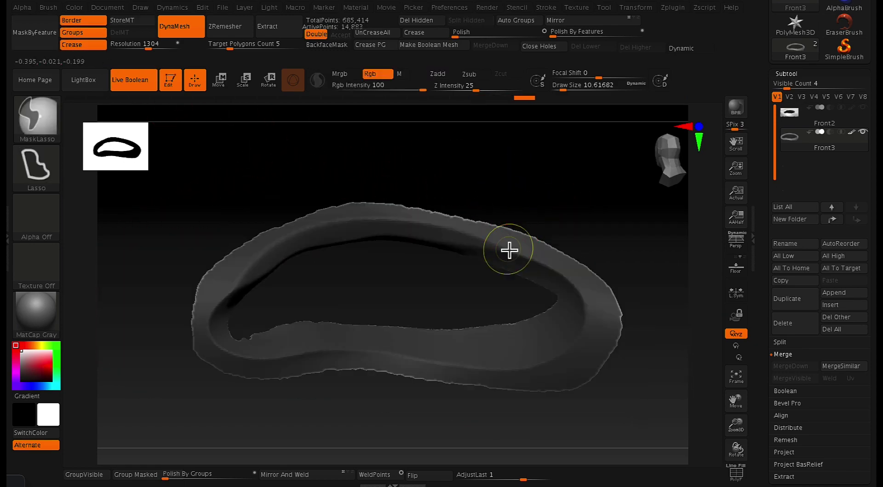
left_click(510, 250, "ctrl")
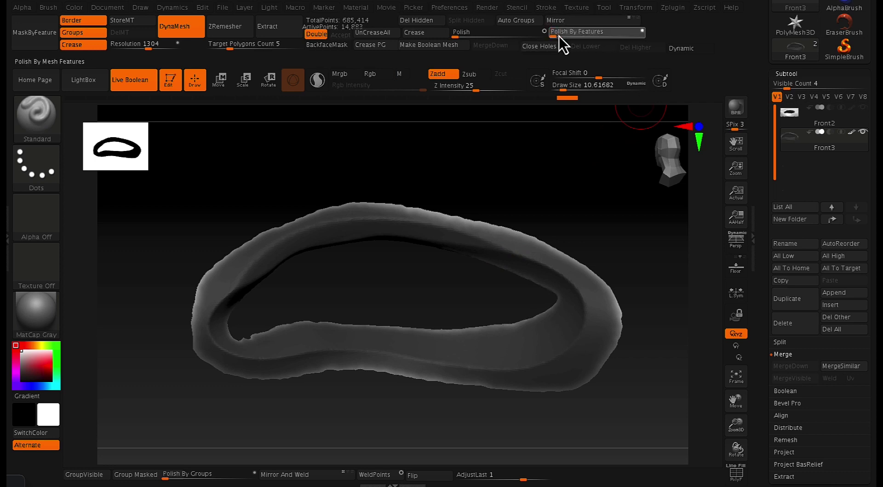
left_click(578, 36)
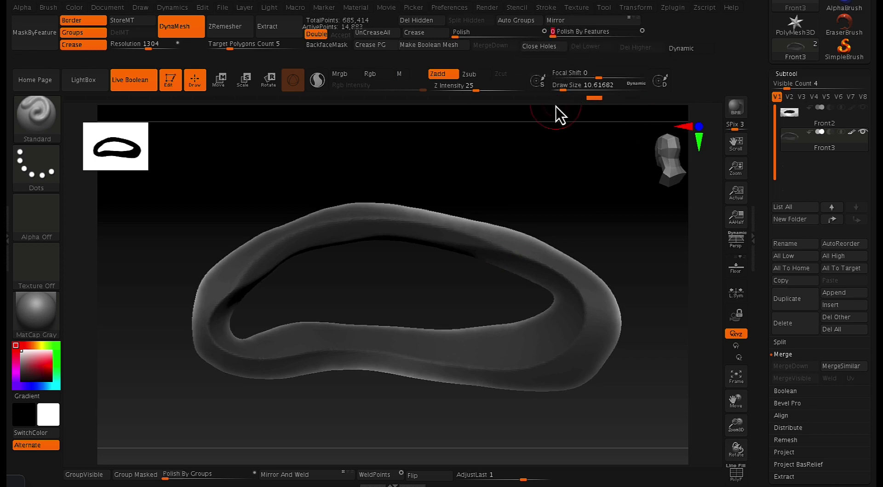
Polish the rim's edges by features again and clear the mask
mouse_move(546, 125)
left_mouse_down()
mouse_move(521, 160)
mouse_move(596, 192)
left_mouse_up()
left_click(592, 193, "ctrl")
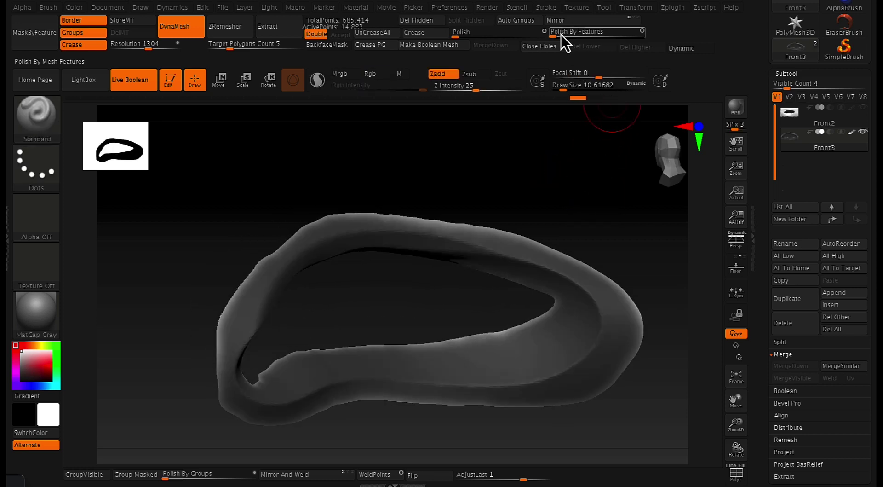
left_click(558, 184, "ctrl")
left_click_drag(557, 184, 629, 170)
Close the rim's holes and select the Move brush with a draw size of about 12.91
left_click(866, 109)
key("b")
key("m")
key("v")
key("space")
left_click_drag(535, 216, 544, 214)
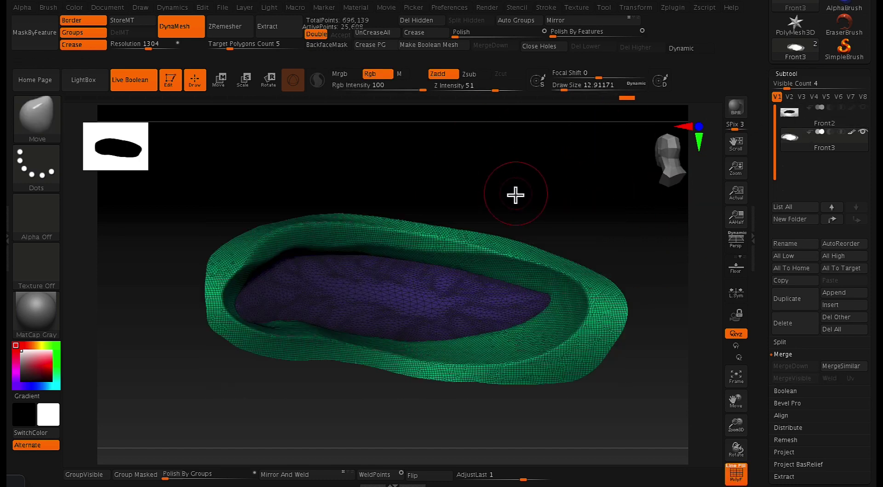
Isolate the surfaces that fill the rim's holes and regroup them with Auto Groups
mouse_move(516, 195)
left_mouse_down()
mouse_move(431, 211)
mouse_move(502, 198)
mouse_move(442, 195)
mouse_move(489, 202)
mouse_move(516, 252)
mouse_move(558, 221)
mouse_move(538, 247)
mouse_move(530, 211)
mouse_move(568, 221)
mouse_move(546, 217)
mouse_move(537, 195)
left_mouse_up()
key("shift+f")
key("shift+f")
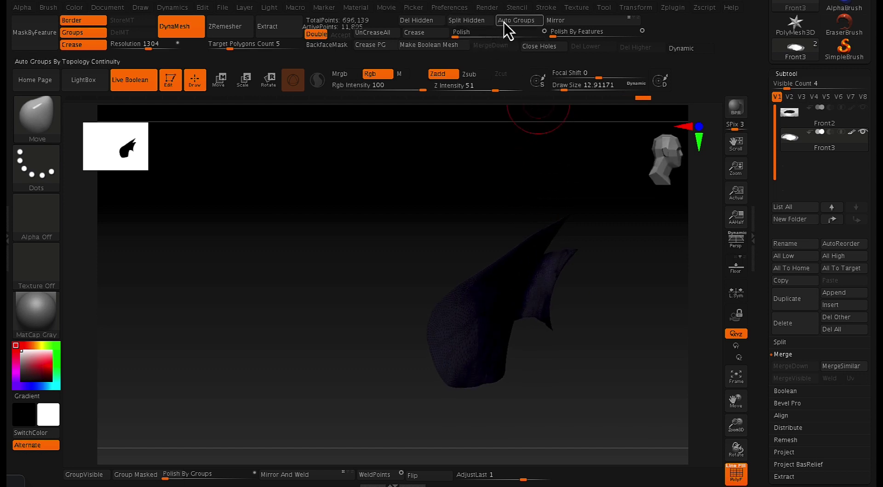
left_click_drag(467, 172, 548, 167)
mouse_move(497, 184)
left_mouse_down()
mouse_move(534, 185)
mouse_move(497, 195)
mouse_move(538, 195)
mouse_move(585, 183)
left_mouse_up()
ZRemesh the rim and its lens surface with KeepGroups on, Adapt on and a target polygon count of 5
key("f")
key("space")
mouse_move(585, 182)
left_mouse_down()
mouse_move(551, 191)
mouse_move(587, 189)
mouse_move(569, 199)
left_mouse_up()
key("space")
key("space")
mouse_move(569, 198)
left_mouse_down()
mouse_move(565, 191)
mouse_move(583, 193)
left_mouse_up()
key("shift+f")
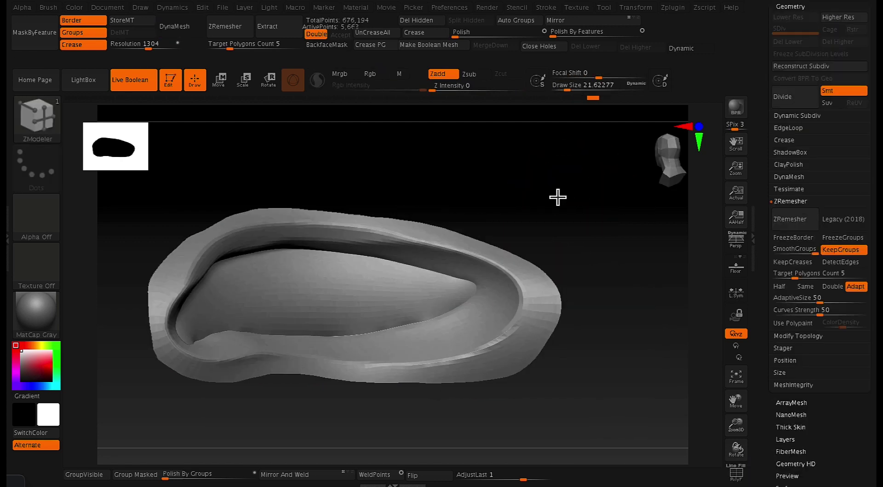
left_click_drag(559, 197, 562, 193)
key("shift+f")
key("shift+f")
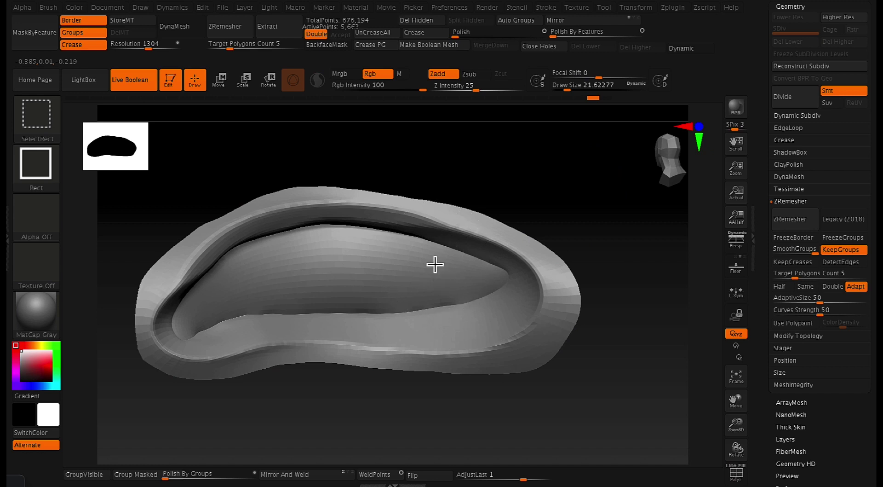
Isolate the lens polygroup and split the hidden rim off into its own subtool
left_click(436, 262, "ctrl+shift")
left_click(480, 24)
left_click_drag(543, 207, 646, 250)
Select the rim subtool and extrude its surface to give the rim thickness
left_click(575, 237, "alt")
key("shift+f")
key("shift+f")
left_click_drag(589, 199, 575, 172, "alt")
mouse_move(576, 172)
right_mouse_down()
mouse_move(600, 172)
mouse_move(585, 179)
right_mouse_up()
right_click(585, 180)
left_click_drag(586, 181, 582, 180)
mouse_move(588, 179)
right_mouse_down()
mouse_move(583, 173)
mouse_move(591, 175)
mouse_move(579, 183)
right_mouse_up()
Isolate a polygroup of the thickened rim, mask it and bring the rest of the rim back into view
key("shift+f")
key("shift+f")
key("shift+f")
left_click(579, 219, "ctrl+shift")
right_click_drag(633, 188, 612, 182)
left_click(611, 183, "ctrl+shift")
left_click(612, 181, "ctrl")
left_click(612, 181, "ctrl")
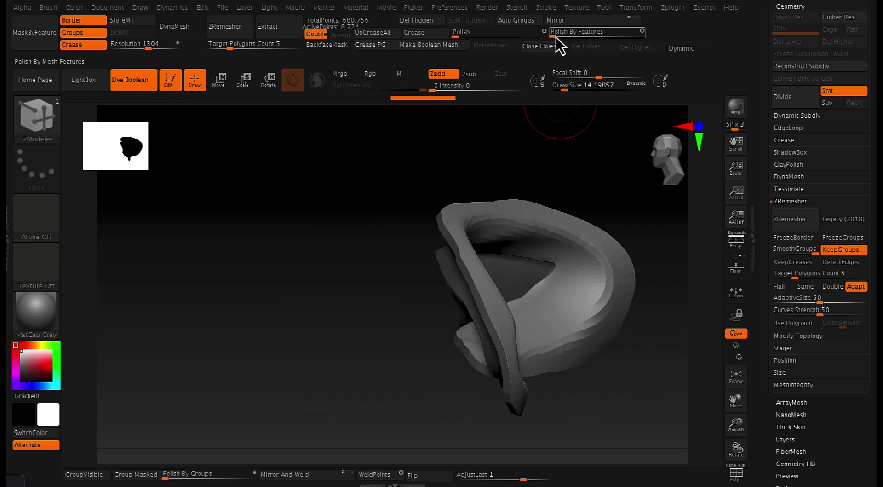
Smooth the thickened rim with Polish By Features, undoing the last unwanted change
left_click_drag(556, 36, 558, 38)
right_click_drag(547, 139, 517, 139)
key("ctrl+z")
mouse_move(519, 144)
left_mouse_down()
mouse_move(521, 152)
mouse_move(580, 144)
mouse_move(484, 155)
mouse_move(499, 152)
mouse_move(469, 168)
mouse_move(482, 185)
mouse_move(562, 183)
left_mouse_up()
key("shift+f")
key("shift+f")
Show only the lens subtool and unwrap its UVs with UV Master, keeping Symmetry on
left_click(438, 255, "alt")
right_click_drag(558, 162, 536, 183)
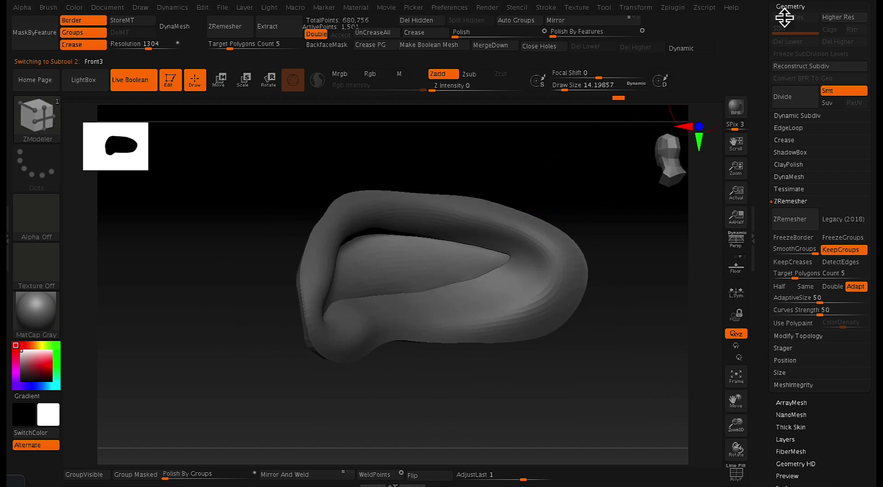
left_click(801, 1)
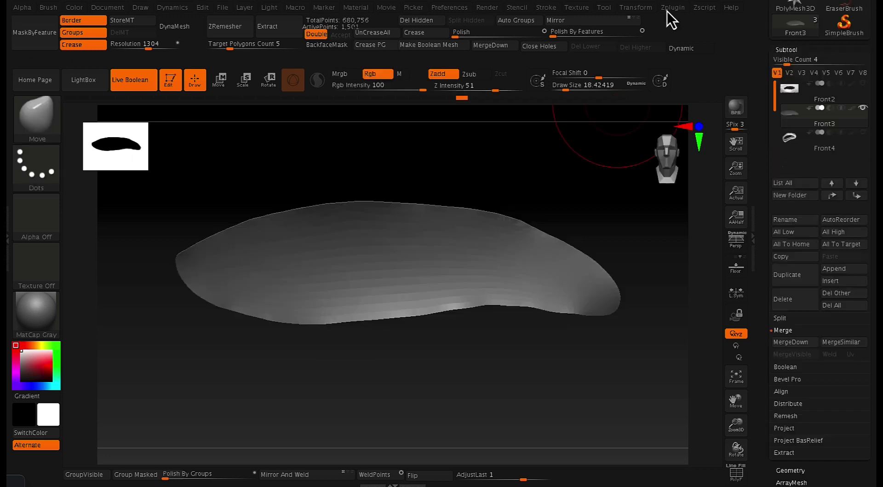
left_click(649, 10)
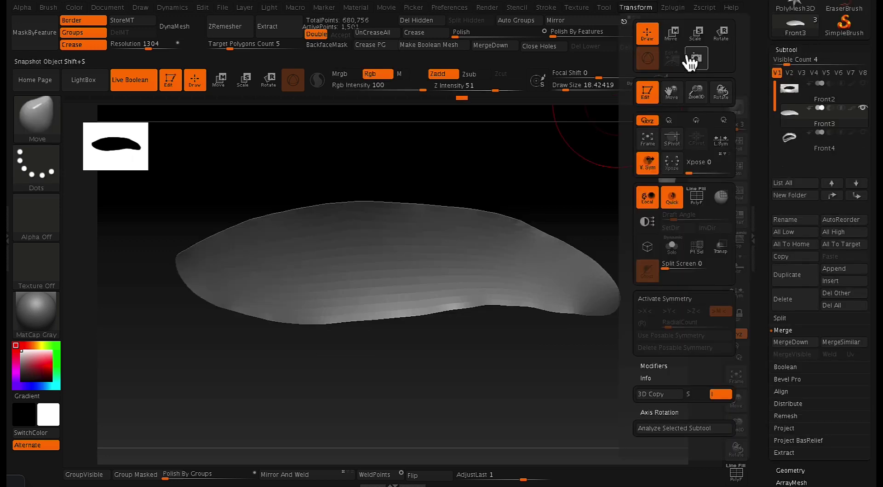
left_click(678, 6)
left_click(699, 275)
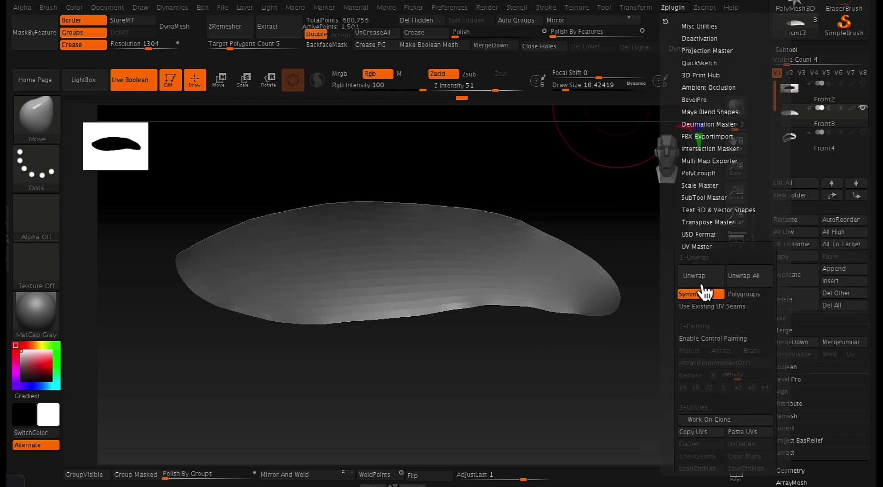
left_click(698, 276)
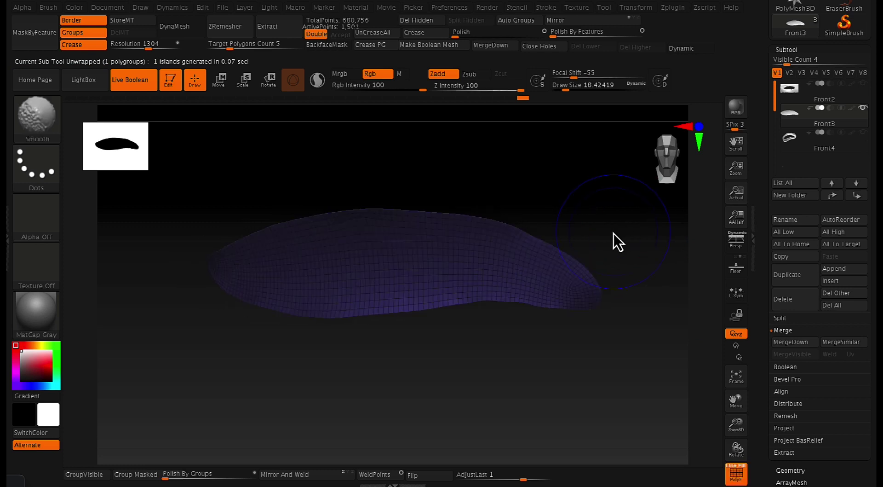
Open NoiseMaker for the lens surface and frame the lens in its preview
left_click_drag(867, 289, 846, 186)
left_click(789, 208)
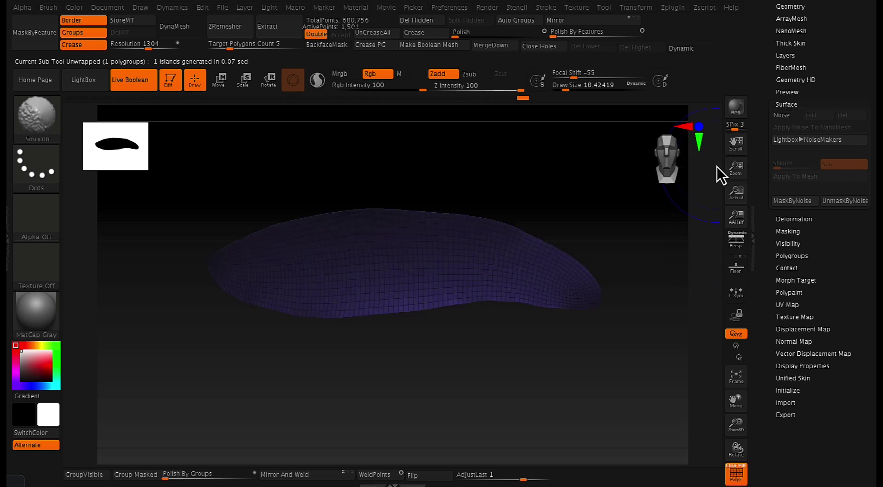
left_click(793, 118)
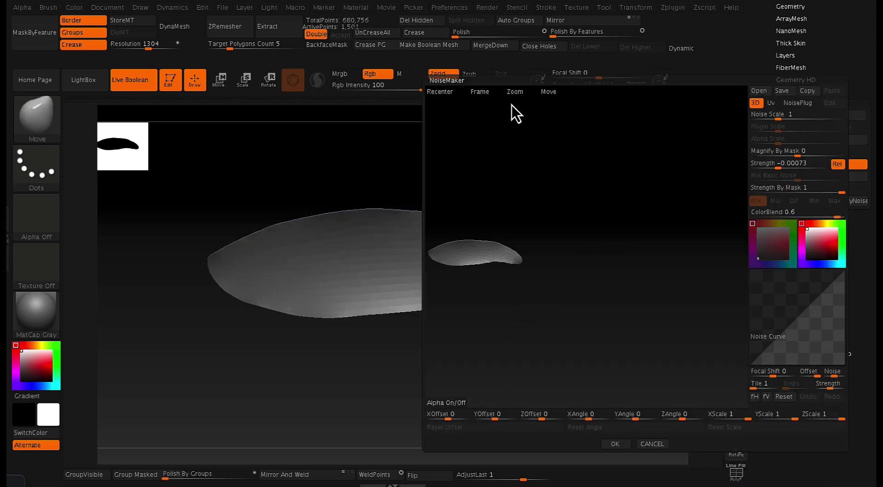
left_click(480, 92)
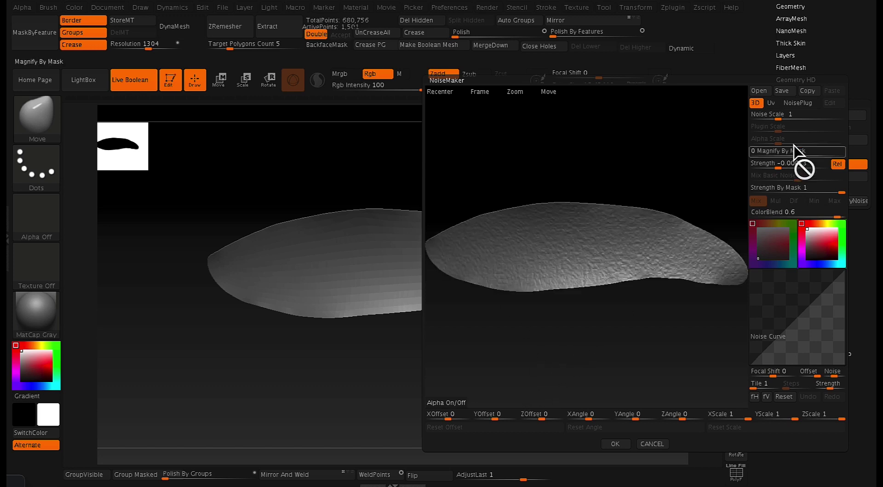
Switch the noise to UV mode and load 58_weave_height.jpg as its alpha
left_click(787, 165)
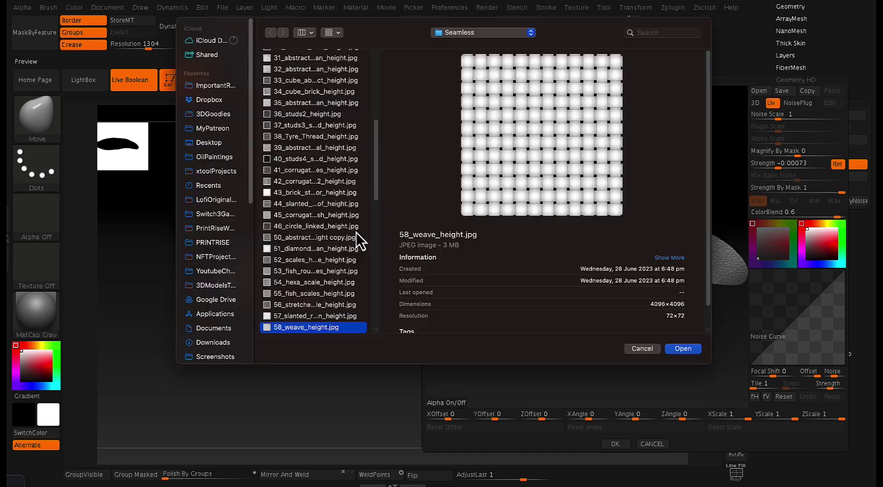
key("Down")
key("Up")
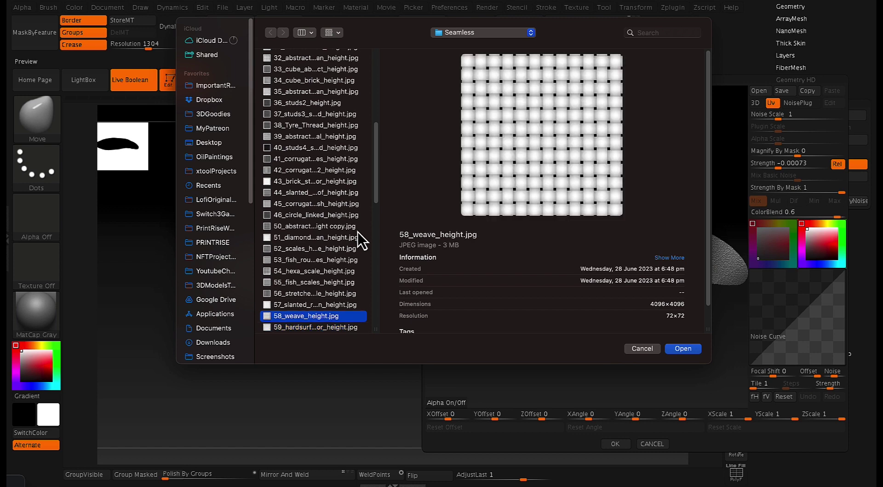
left_click(683, 348)
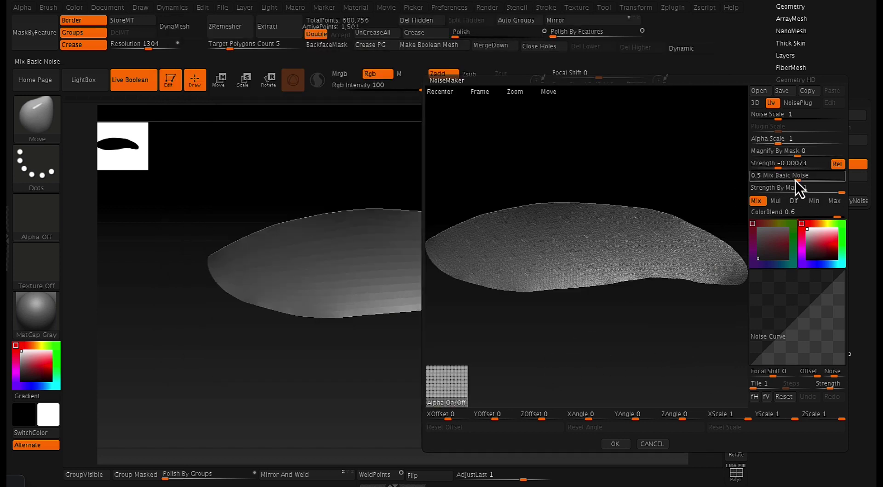
Set Mix Basic Noise to 0, Noise Scale to 1.34246, Alpha Scale to 0.28963 and Strength to -0.0162, and accept the noise
type("0")
key("Return")
left_click(780, 140)
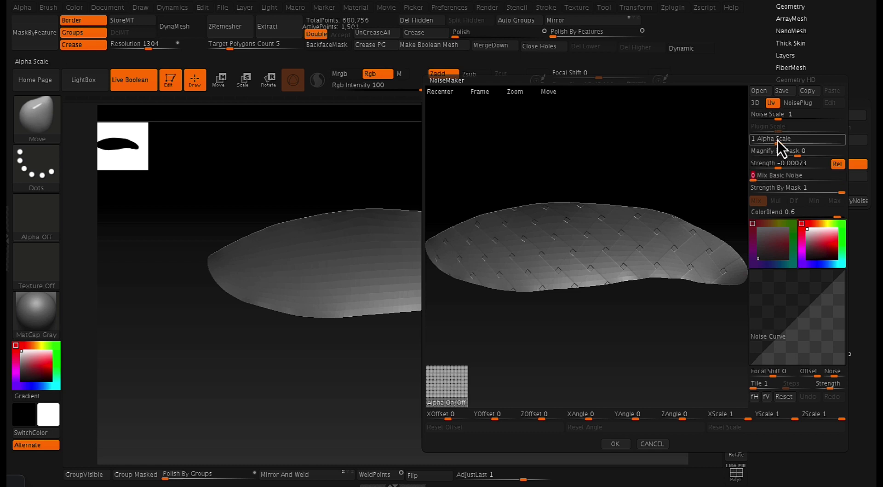
left_click_drag(779, 119, 775, 144)
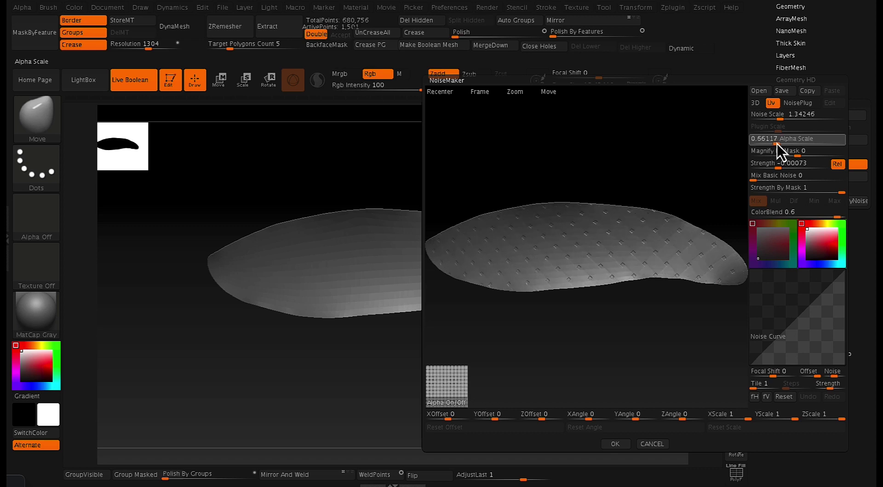
left_click_drag(778, 145, 775, 147)
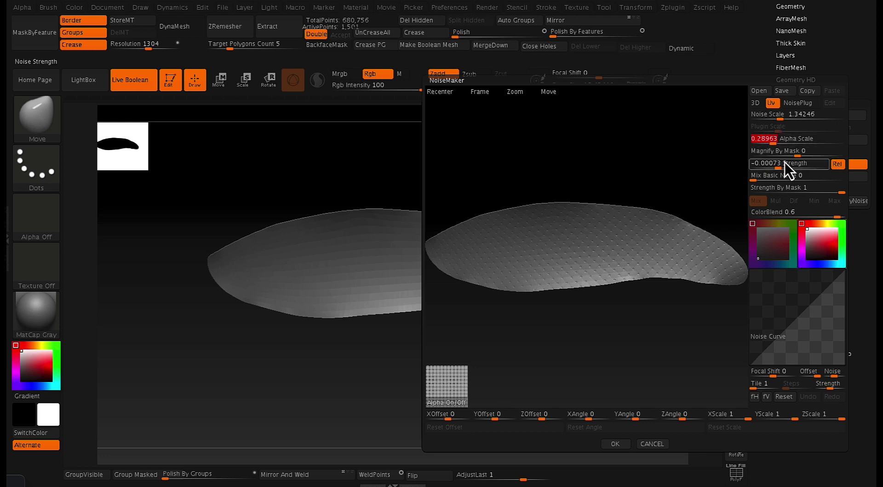
mouse_move(777, 169)
left_mouse_down()
mouse_move(802, 171)
mouse_move(771, 168)
left_mouse_up()
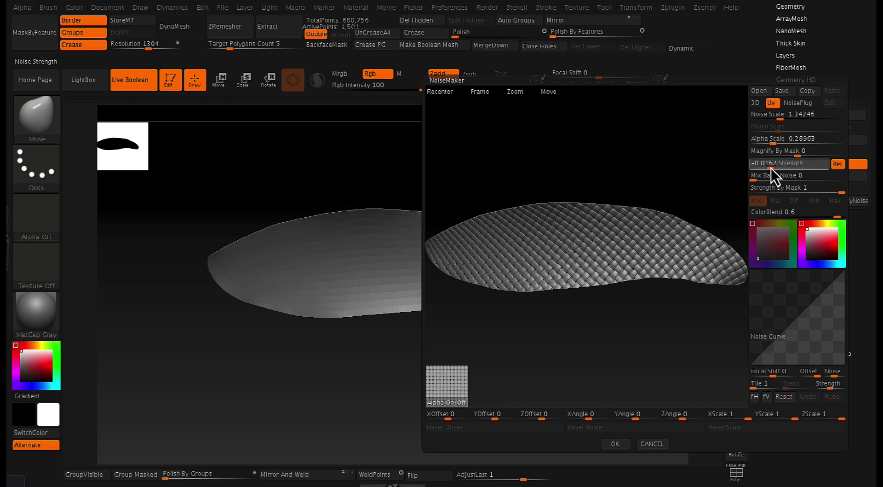
left_click(616, 444)
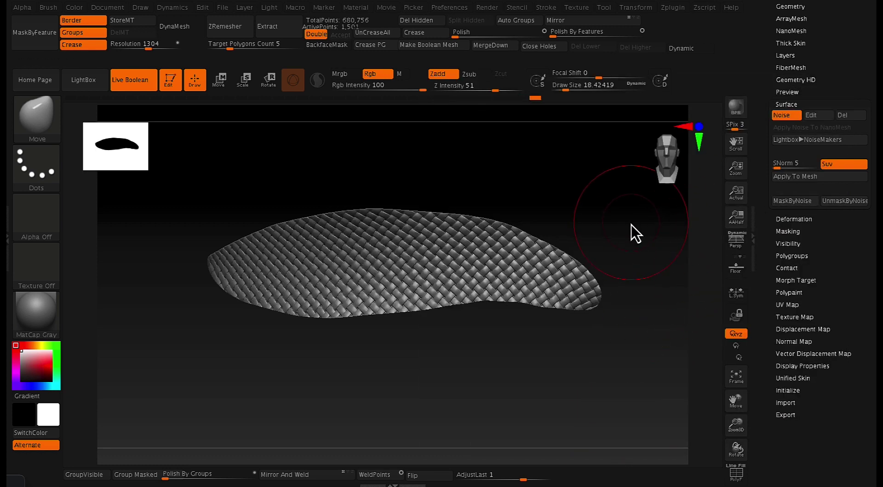
key("ctrl+d")
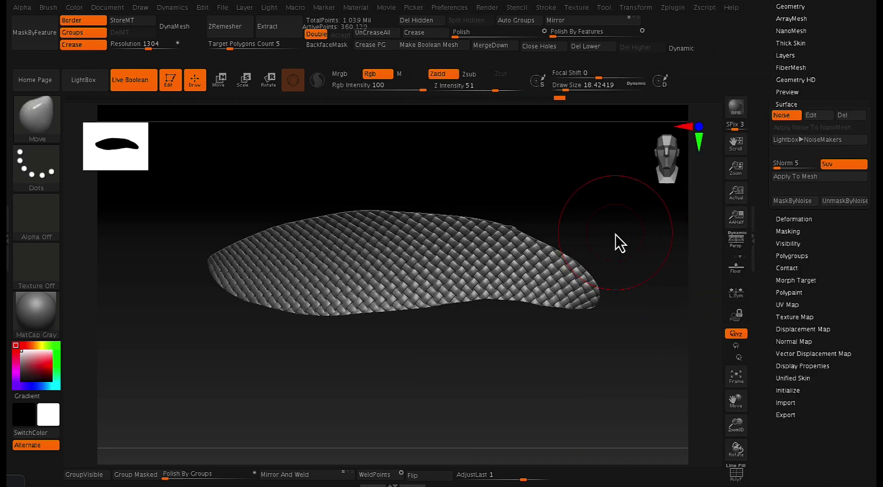
left_click_drag(624, 230, 624, 230, "alt")
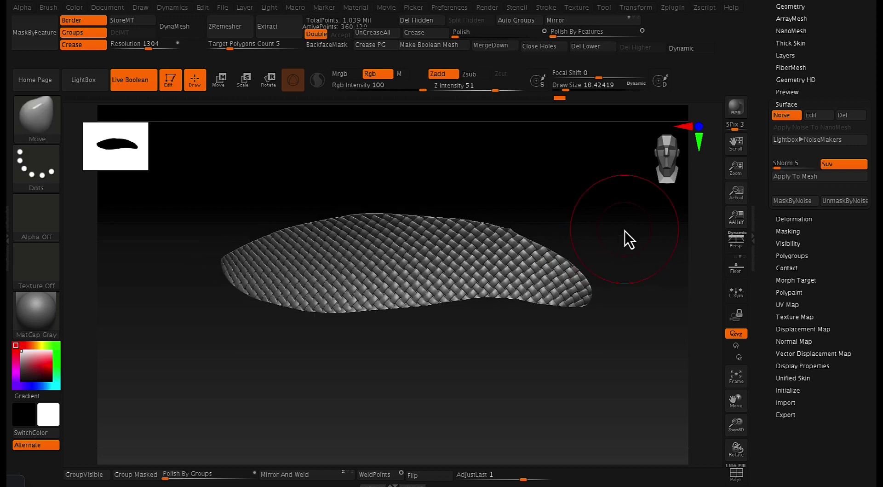
left_click(790, 7)
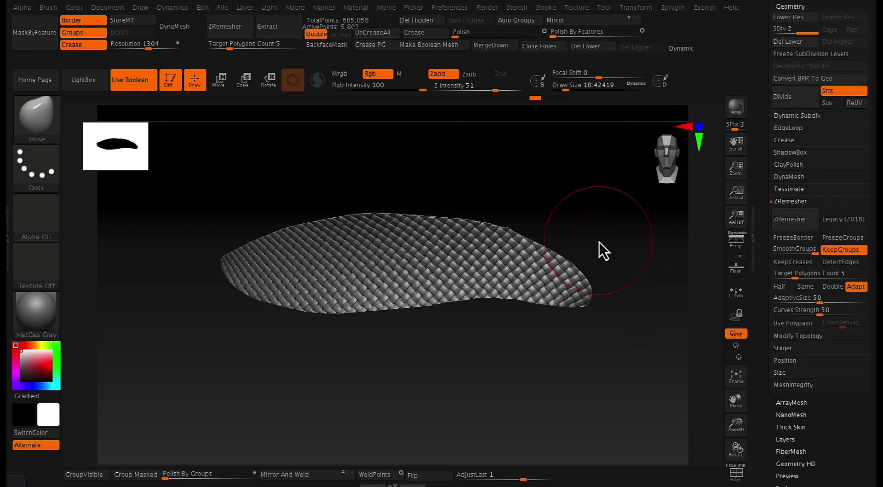
key("shift+d")
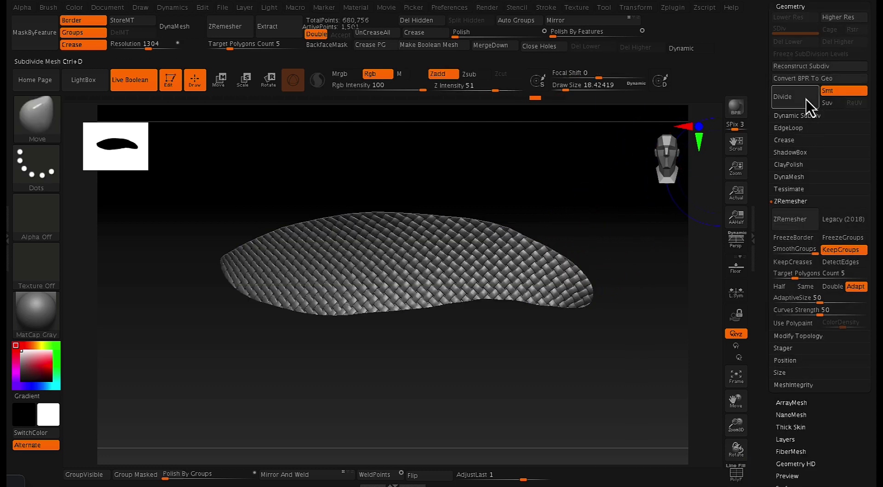
Subdivide the lens repeatedly up to about 1.434 million polygons
left_click_drag(874, 113, 869, 147)
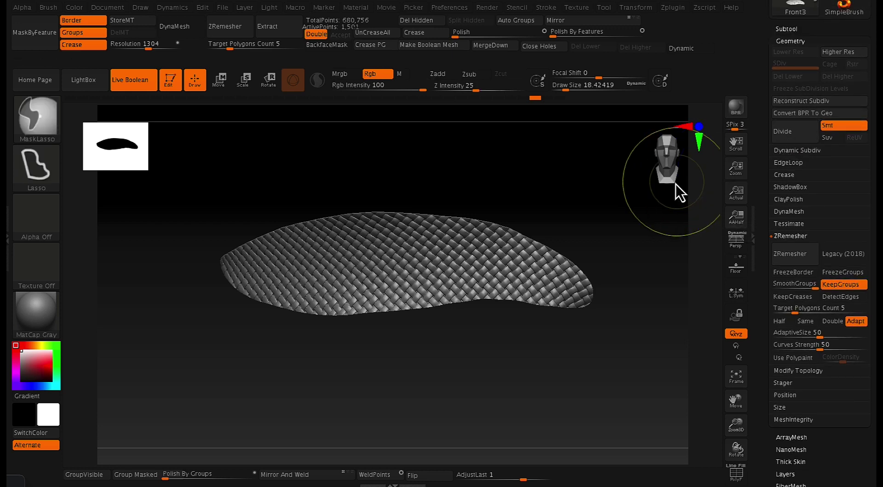
key("ctrl+d")
key("ctrl+d")
left_click(809, 40)
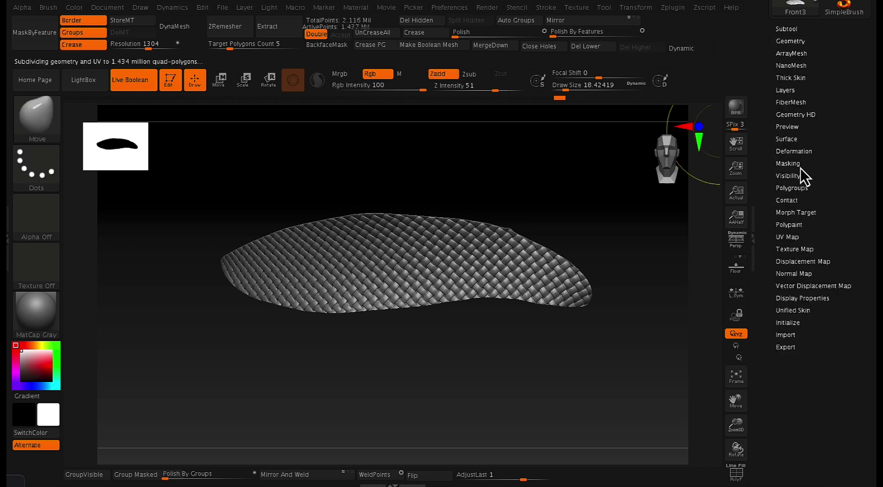
Mask the lens by its weave noise and turn the surface noise off
left_click(792, 140)
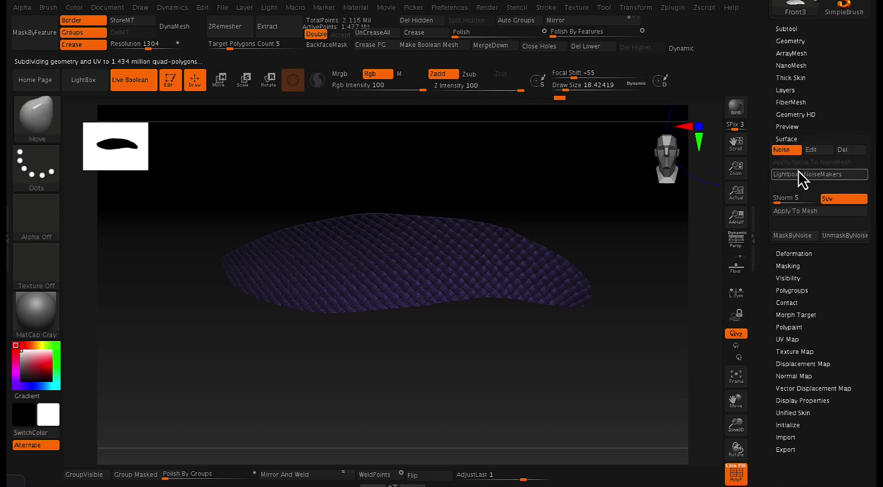
left_click(793, 236)
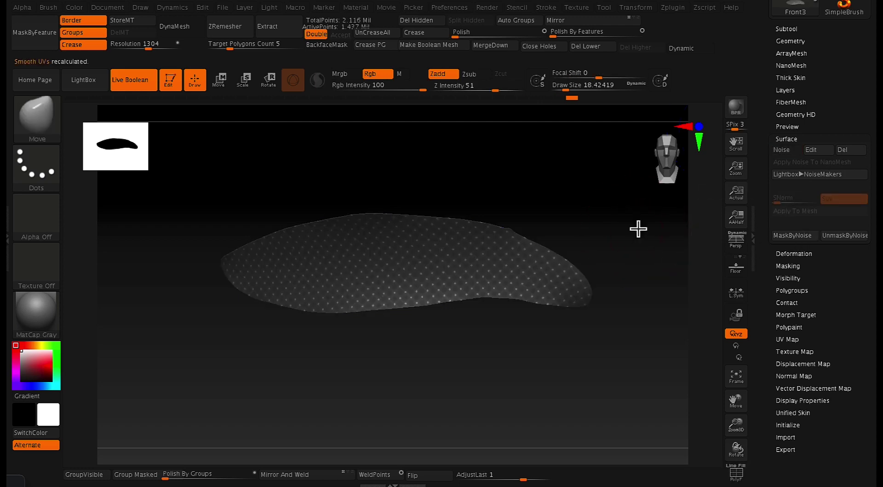
mouse_move(644, 220)
left_mouse_down("alt")
mouse_move(653, 222)
mouse_move(644, 227)
left_mouse_up("alt")
left_click(626, 256, "ctrl+alt")
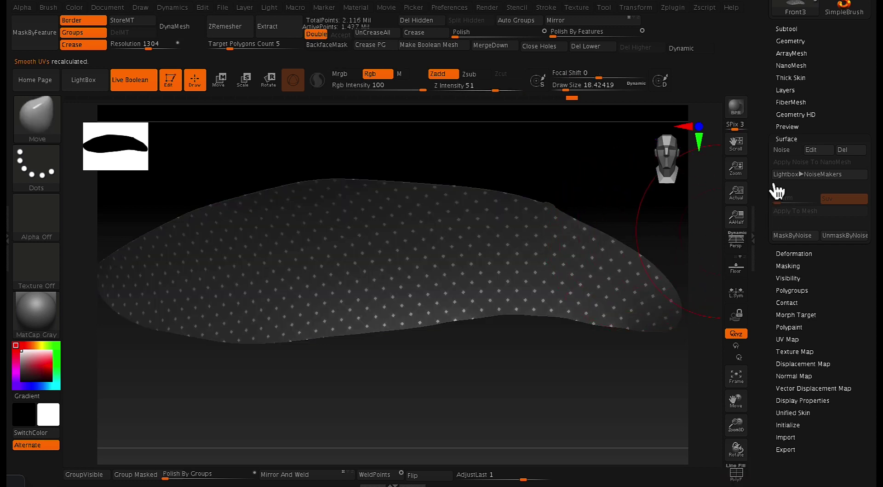
Shrink and sharpen the lens's weave mask to enlarge the unmasked dots, and blur the mask
left_click(796, 139)
left_click(795, 165)
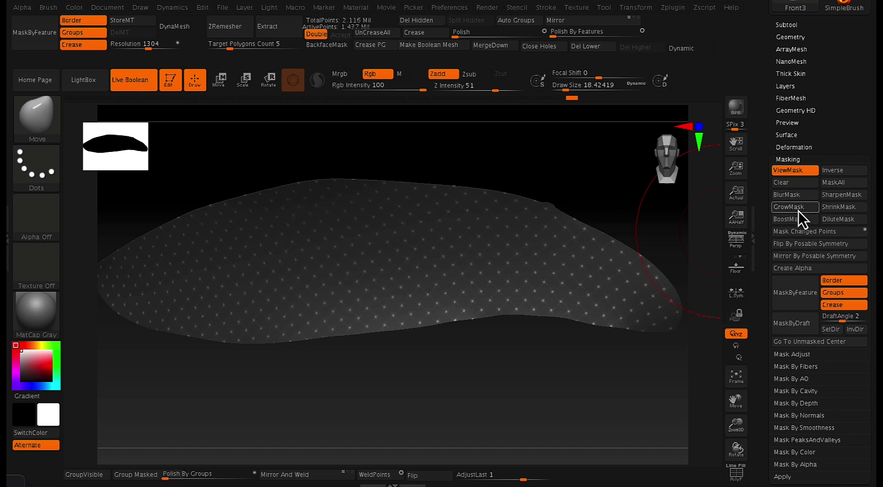
left_click(834, 211)
left_click(837, 197)
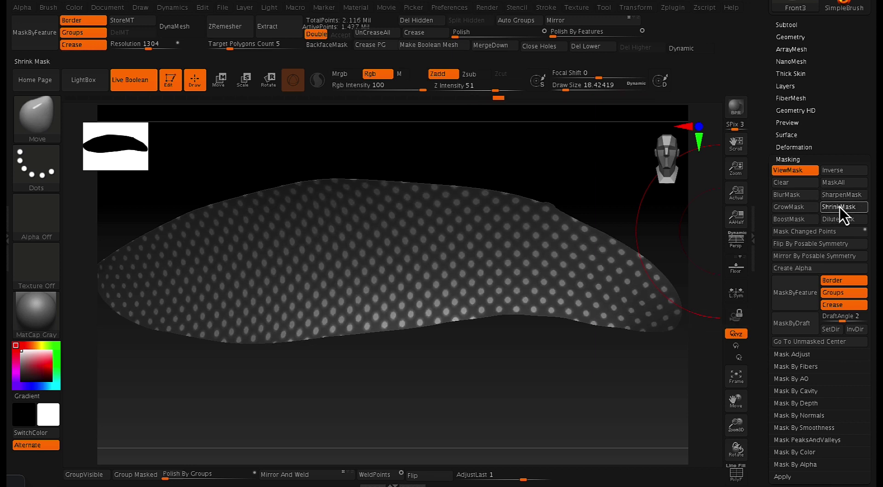
left_click(840, 207)
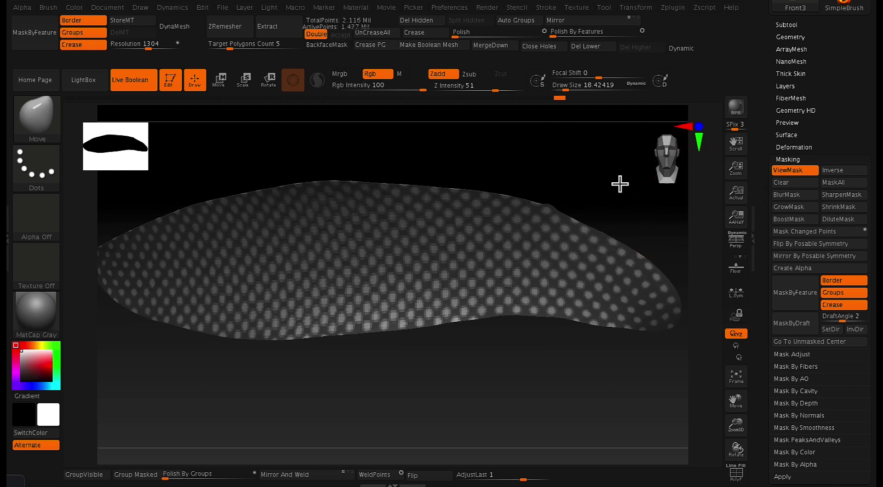
mouse_move(617, 181)
left_mouse_down()
mouse_move(602, 181)
mouse_move(615, 178)
left_mouse_up()
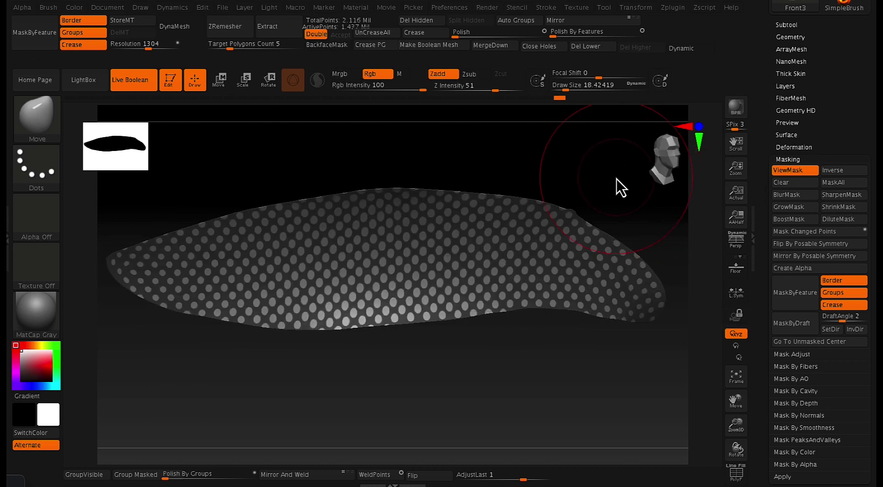
left_click(786, 194)
mouse_move(576, 171)
left_mouse_down()
mouse_move(602, 177)
mouse_move(562, 174)
mouse_move(586, 168)
mouse_move(588, 175)
left_mouse_up()
Make the masked mesh pattern its own polygroup and isolate it, hiding the dot faces of the lens
key("shift+f")
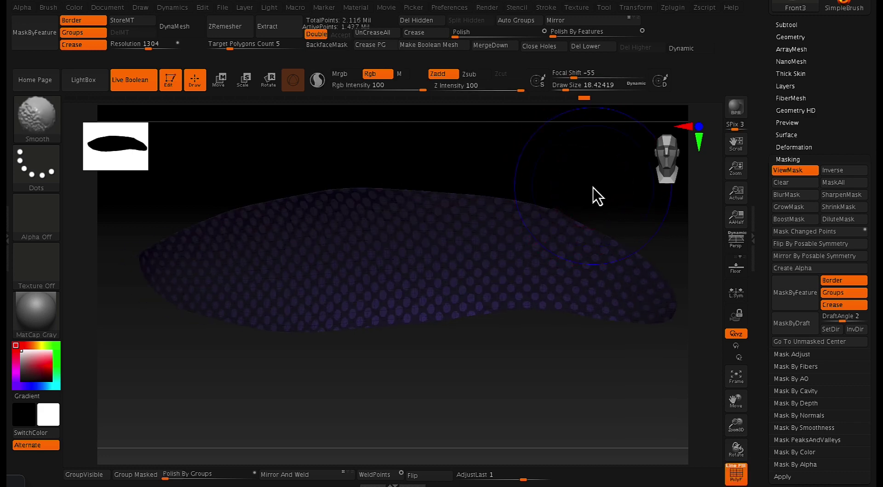
key("shift+f")
key("shift+f")
left_click(593, 188, "ctrl+shift")
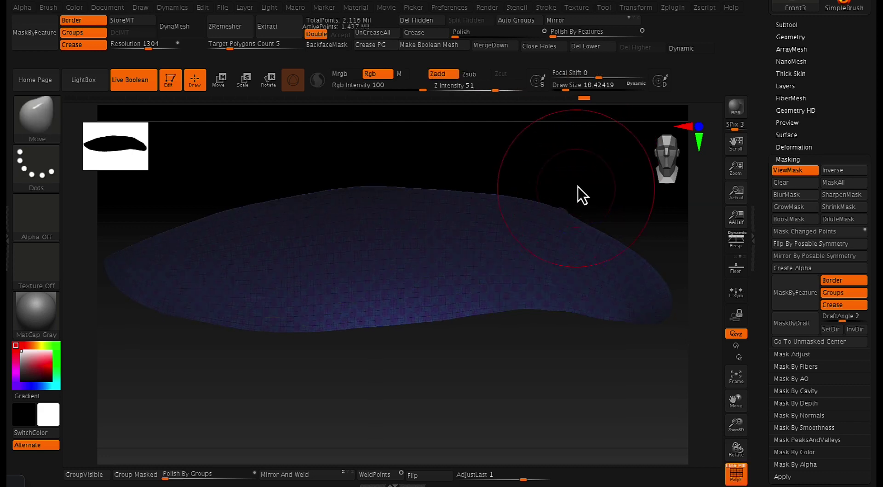
left_click_drag(578, 183, 617, 183, "alt")
left_click(560, 214, "ctrl+shift")
Turn the wireframe off and show the eye rim subtool Front4 around the perforated lens
left_click_drag(808, 28, 808, 90)
left_click(797, 87)
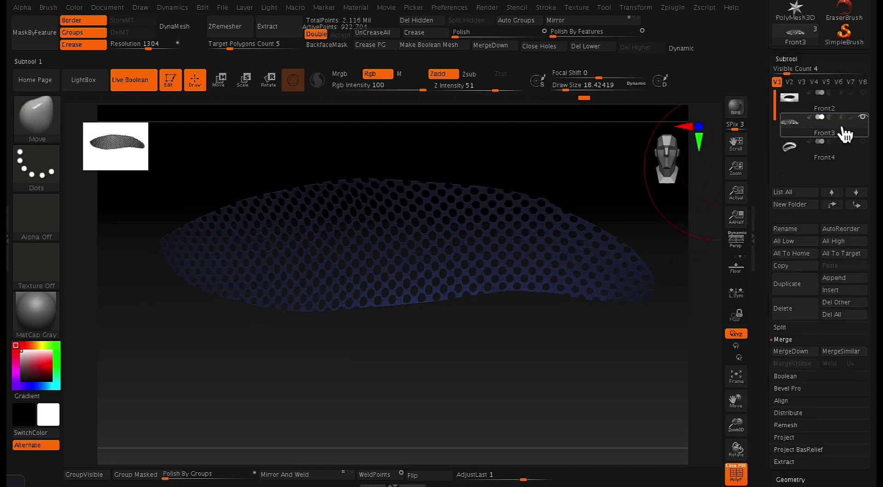
left_click_drag(590, 200, 595, 181)
key("shift+f")
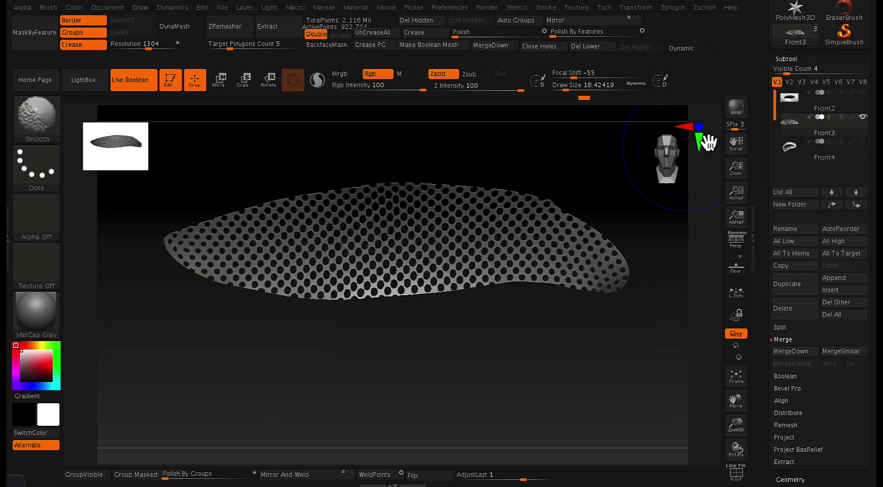
left_click(863, 141)
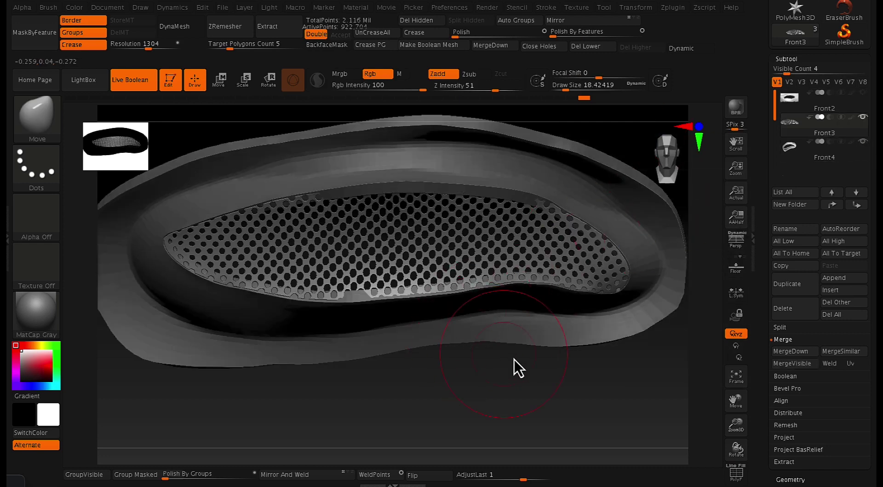
mouse_move(524, 366)
left_mouse_down()
mouse_move(531, 400)
mouse_move(597, 407)
mouse_move(587, 392)
left_mouse_up()
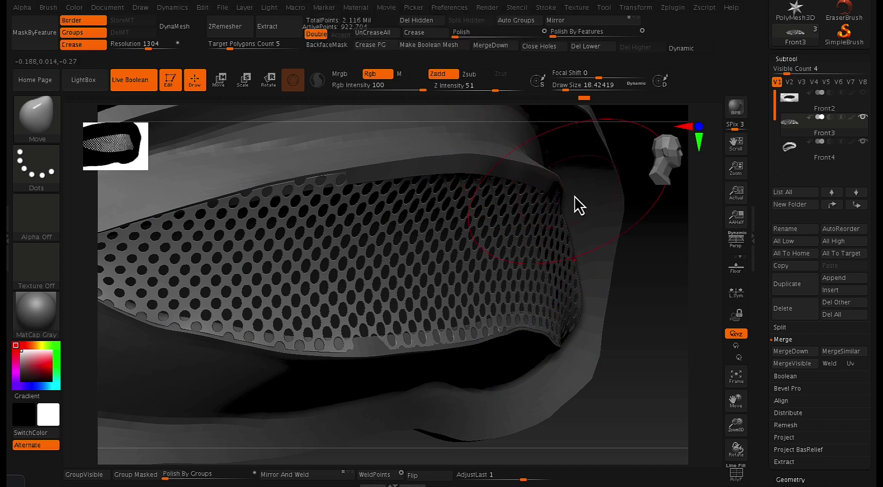
Delete the lens's hidden dot faces so that only the perforated mesh remains
left_click_drag(873, 334, 868, 272)
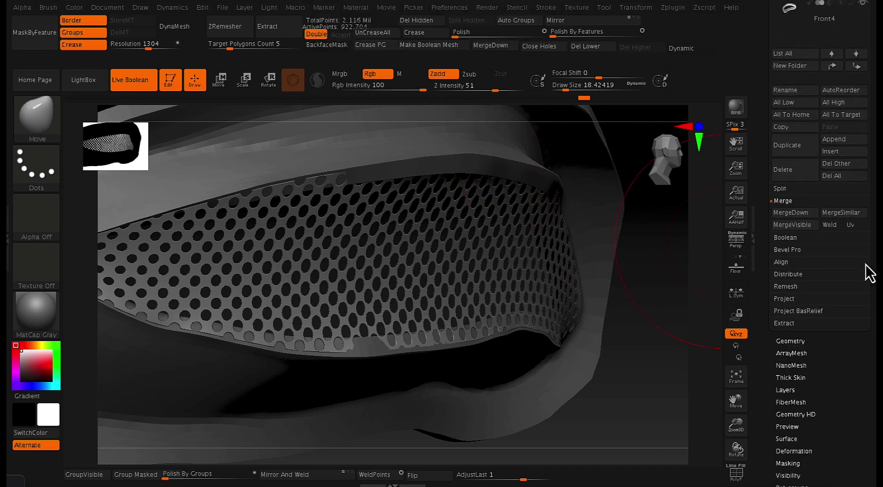
left_click(799, 343)
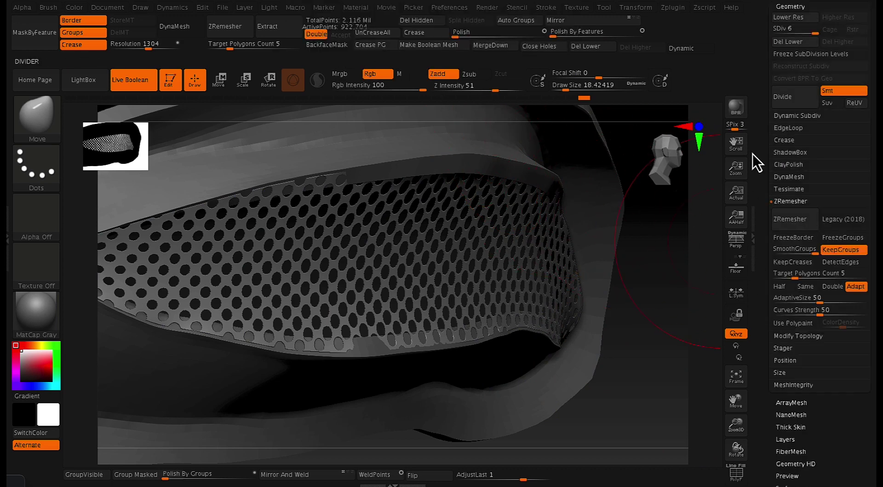
left_click(416, 24)
left_click_drag(686, 336, 669, 335)
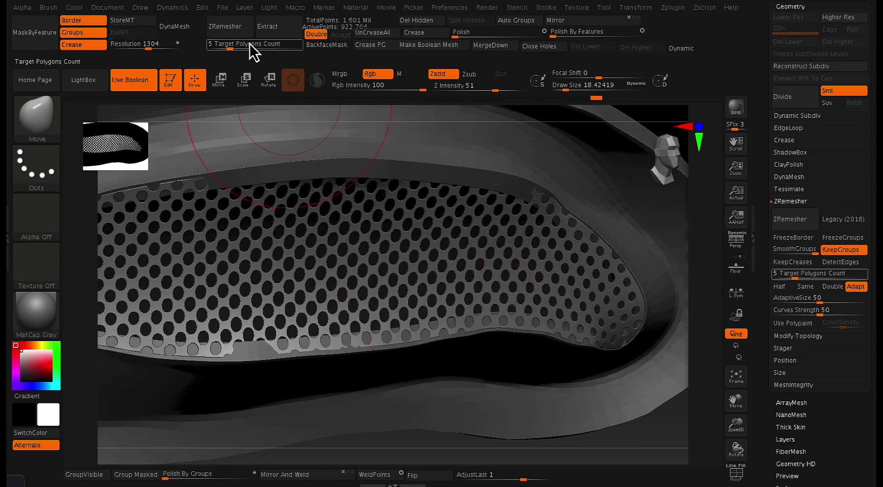
ZRemesh the perforated lens with a Target Polygons Count of 30
left_click(242, 43)
type("30")
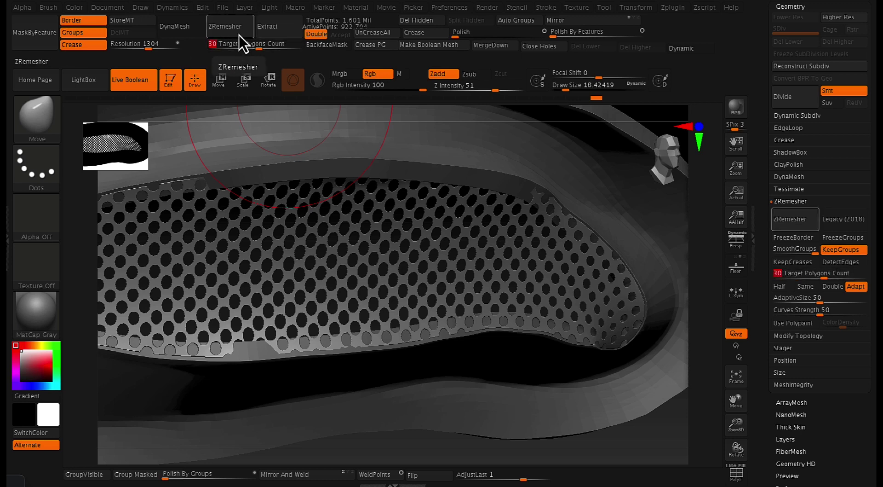
key("Return")
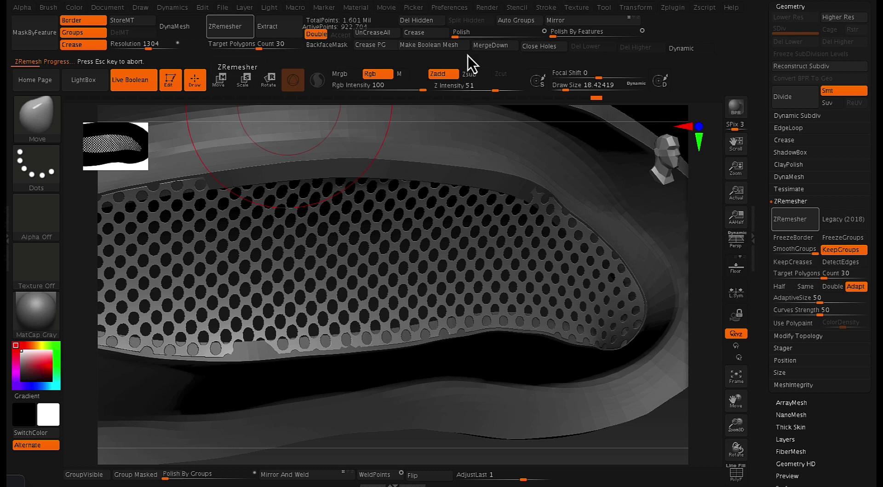
left_click(649, 0)
left_click(660, 0)
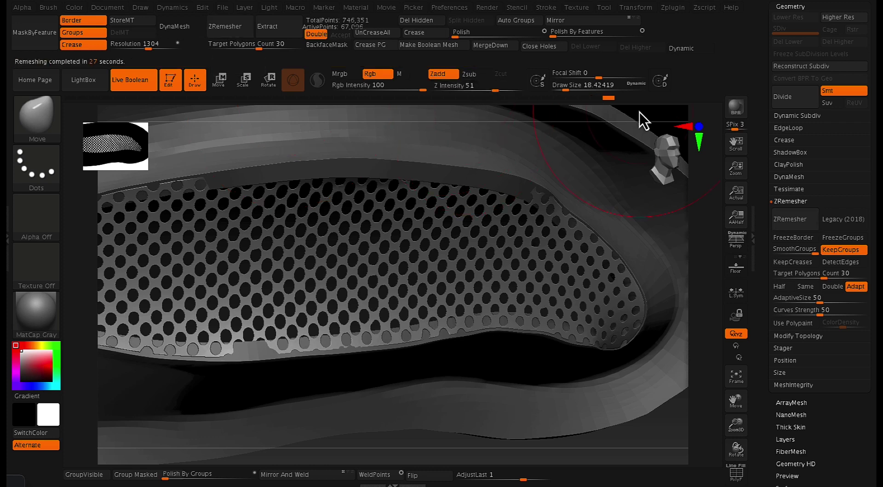
Fit the perforated lens inside the eye rim with the Move brush, using Draw Sizes of 39.14387 and 26.8692
mouse_move(641, 118)
left_mouse_down()
mouse_move(665, 122)
mouse_move(617, 115)
mouse_move(636, 118)
mouse_move(571, 192)
left_mouse_up()
key("space")
left_click_drag(628, 374, 571, 322)
key("space")
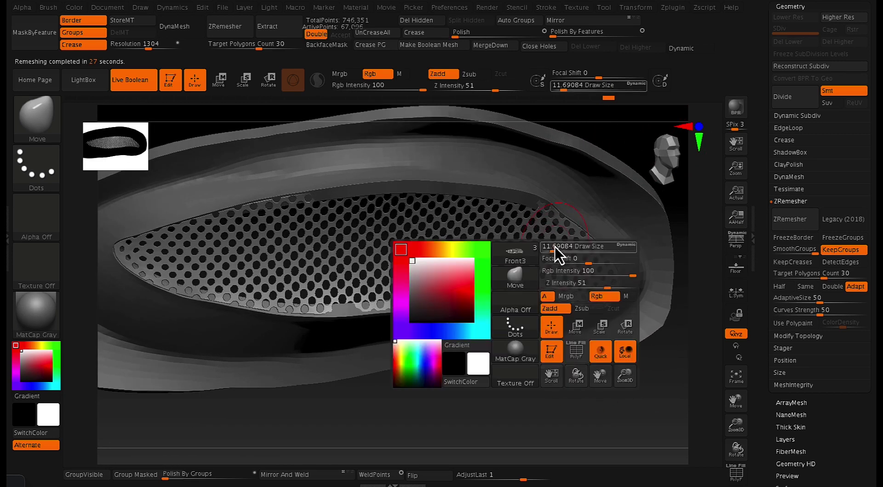
left_click_drag(556, 248, 562, 246)
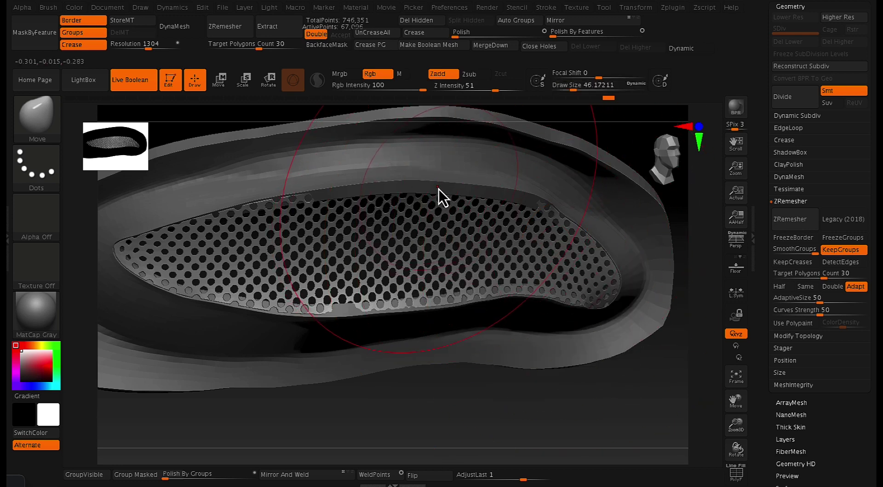
key("space")
left_click_drag(438, 189, 433, 191)
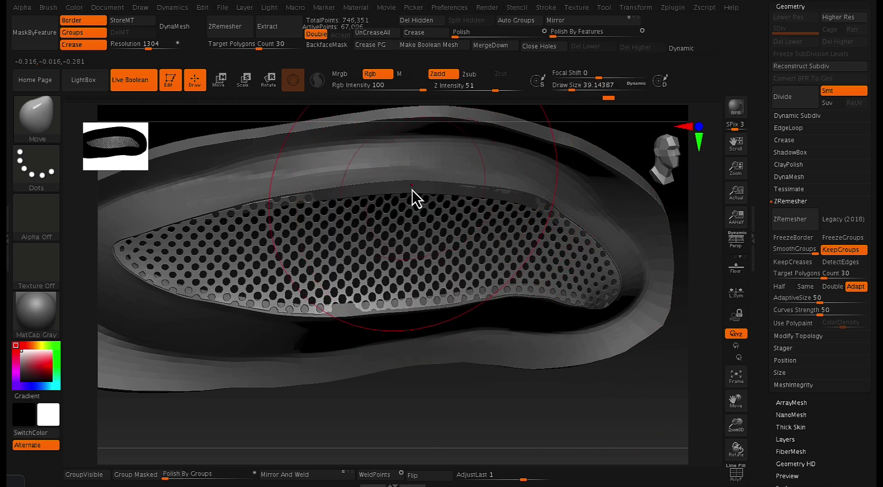
left_click_drag(411, 196, 414, 207, "shift")
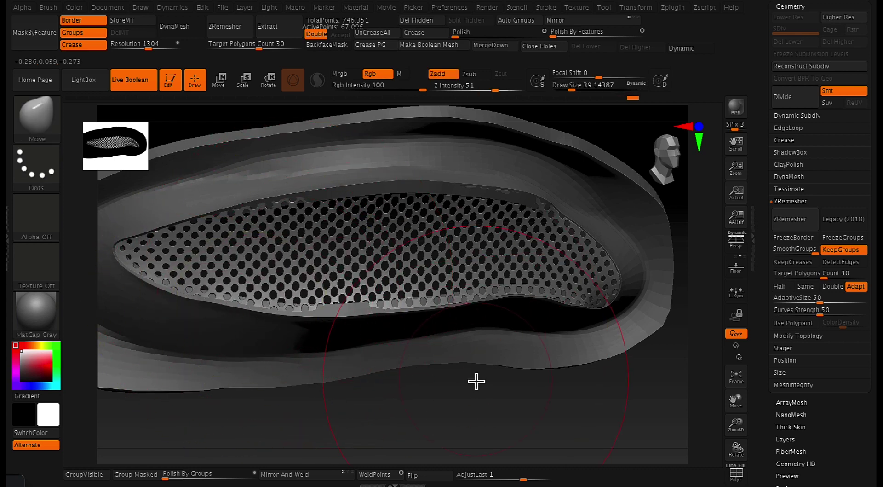
left_click_drag(476, 383, 293, 386)
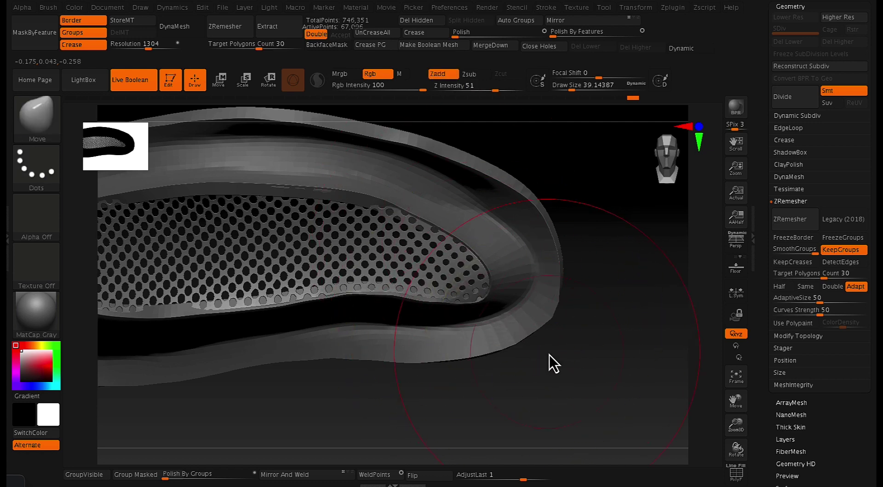
mouse_move(558, 365)
left_mouse_down()
mouse_move(517, 316)
mouse_move(404, 388)
mouse_move(420, 323)
mouse_move(415, 308)
left_mouse_up()
key("space")
mouse_move(352, 305)
left_mouse_down()
mouse_move(469, 347)
mouse_move(500, 345)
left_mouse_up()
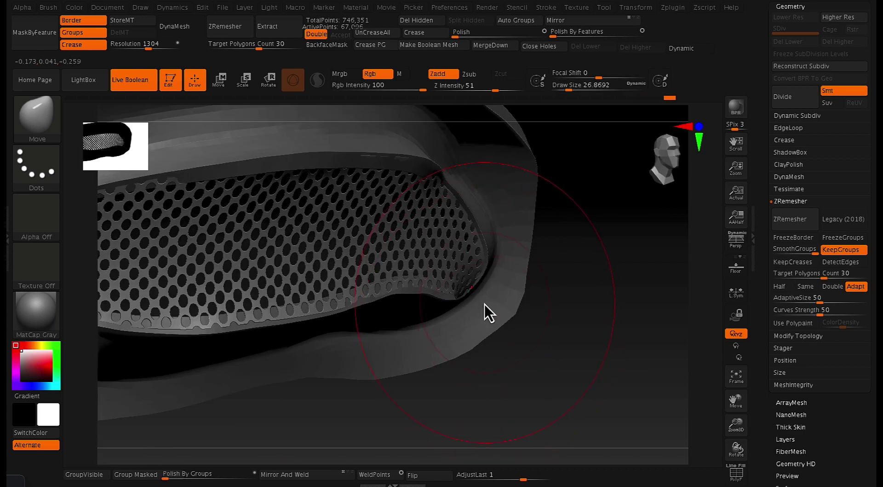
Extrude all polygons of the perforated lens with the ZModeler brush to give it thickness
key("b")
key("z")
key("m")
left_click_drag(440, 369, 471, 327, "alt")
key("shift+f")
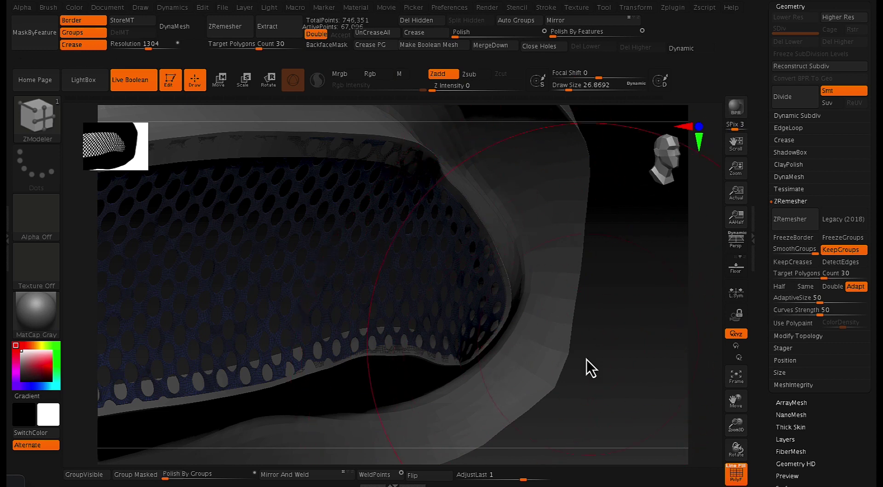
left_click_drag(587, 369, 456, 435, "alt")
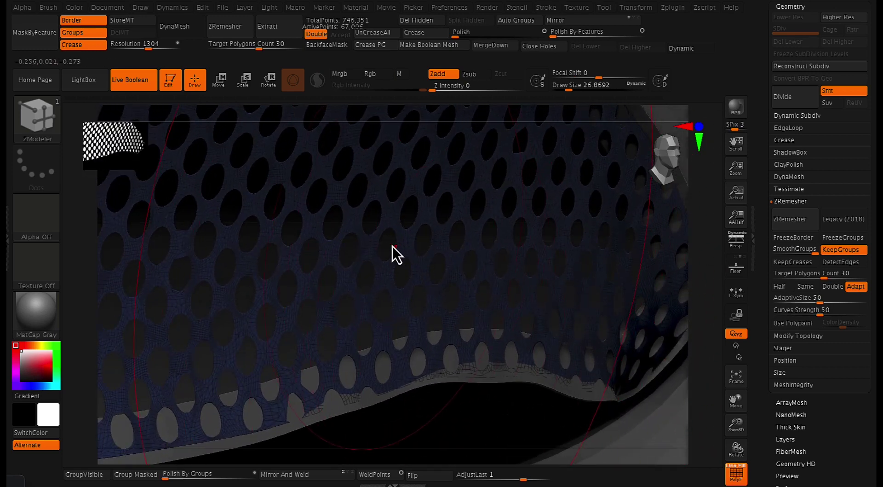
left_click_drag(390, 246, 529, 251, "alt")
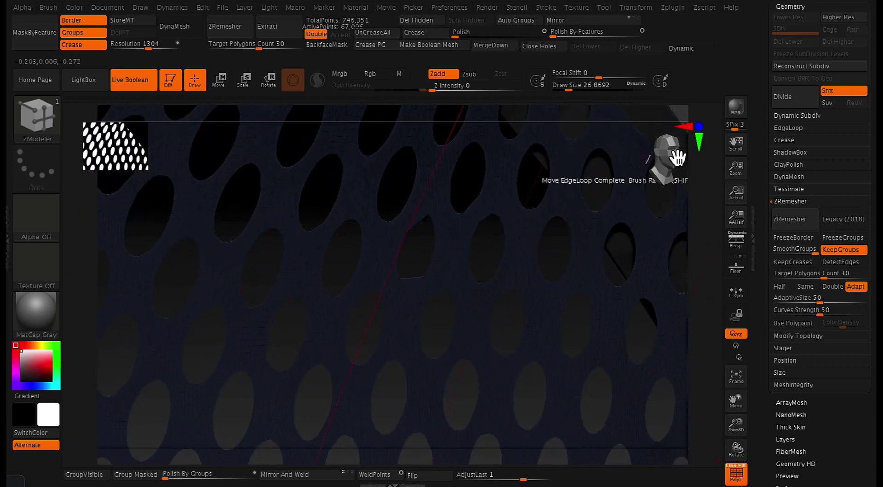
left_click(808, 7)
scroll(810, 341, "down", 2)
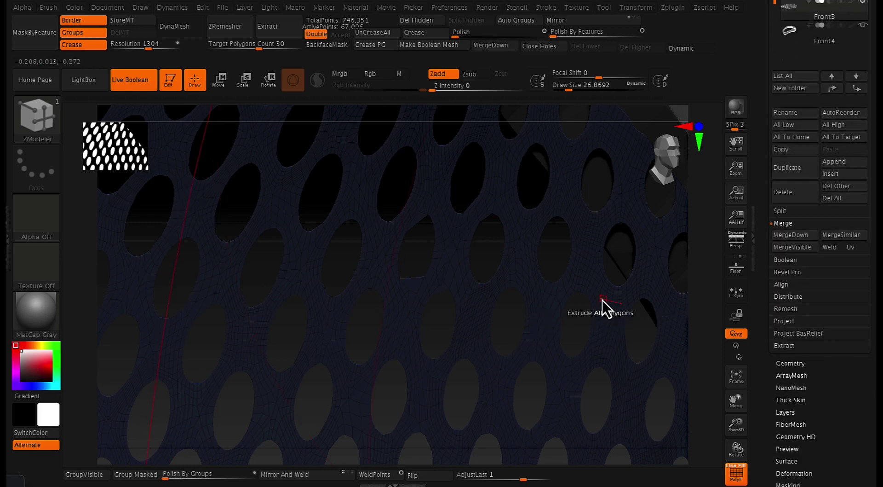
left_click_drag(602, 300, 548, 292)
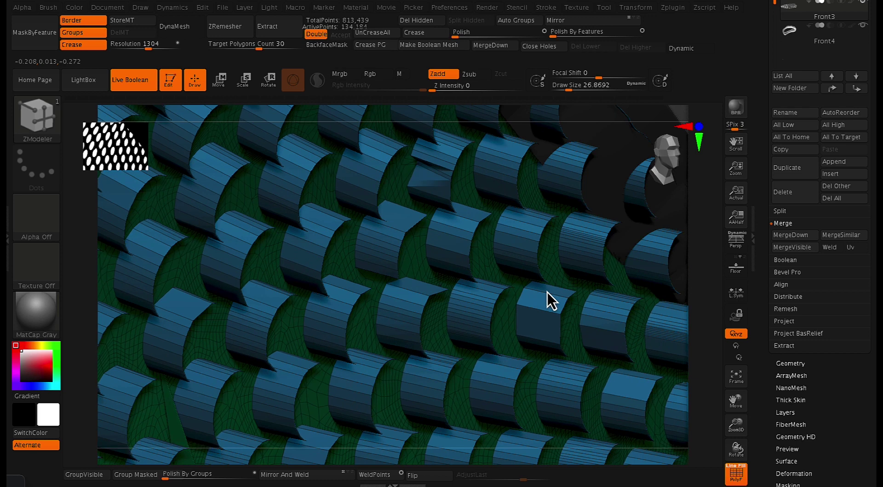
Frame the extruded lens and flip its normals
key("f")
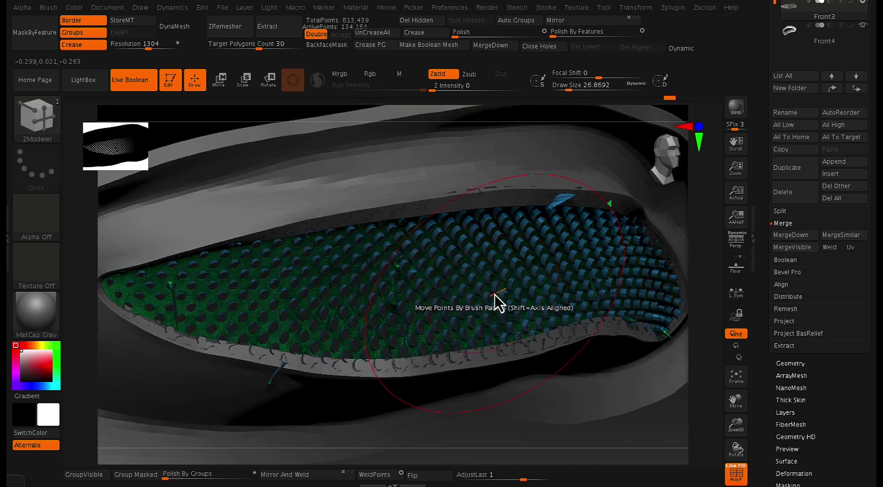
left_click_drag(384, 148, 368, 154, "alt")
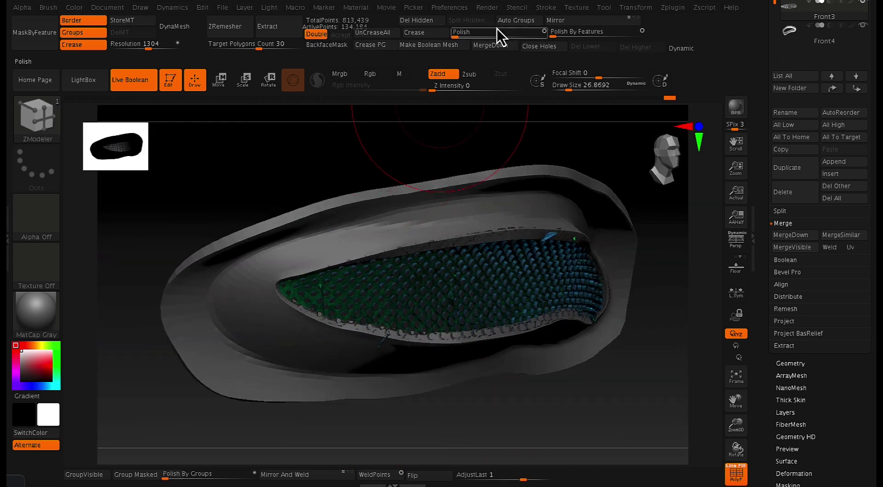
left_click(420, 477)
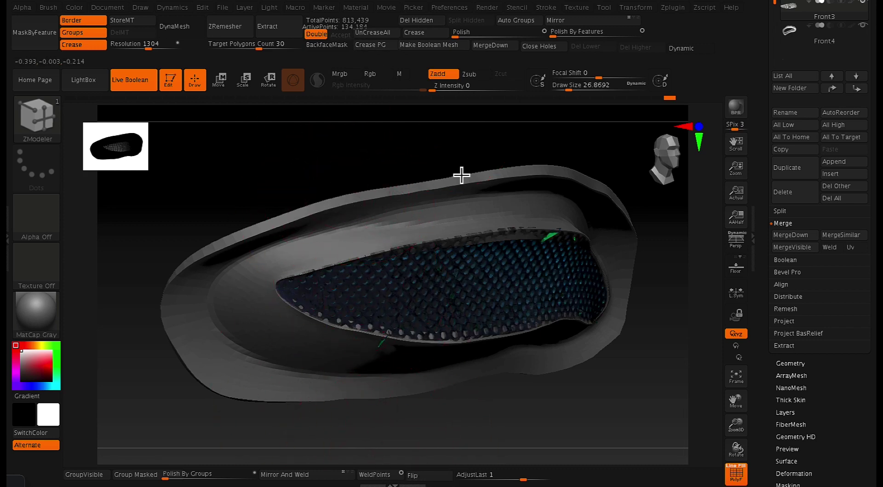
Turn the wireframe off and switch back to the Move brush
key("shift+f")
key("b")
key("m")
key("v")
key("ctrl+shift+z")
Hide the eye rim subtool Front4 and open the lens's Polish value for editing
mouse_move(489, 165)
left_mouse_down()
mouse_move(465, 159)
mouse_move(485, 148)
mouse_move(688, 112)
left_mouse_up()
scroll(870, 133, "up", 3)
left_click_drag(869, 133, 869, 150)
left_click(864, 161)
left_click_drag(596, 240, 559, 187)
left_click(468, 32)
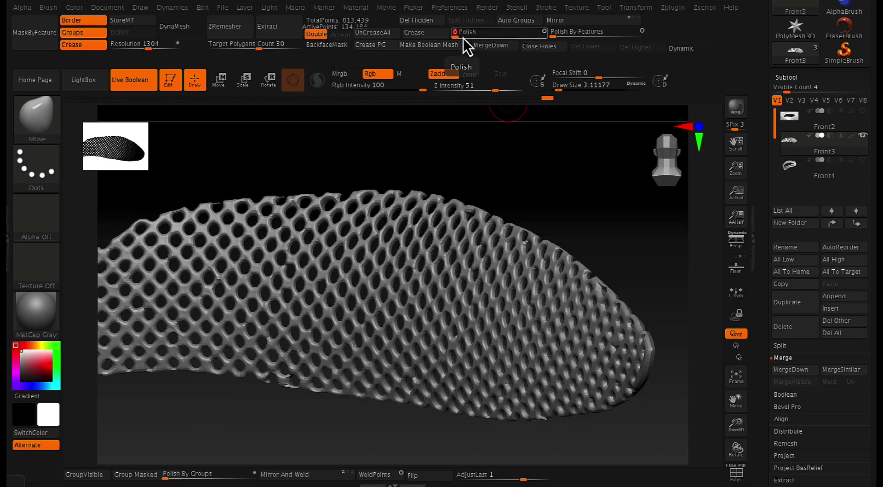
left_click_drag(489, 176, 524, 181)
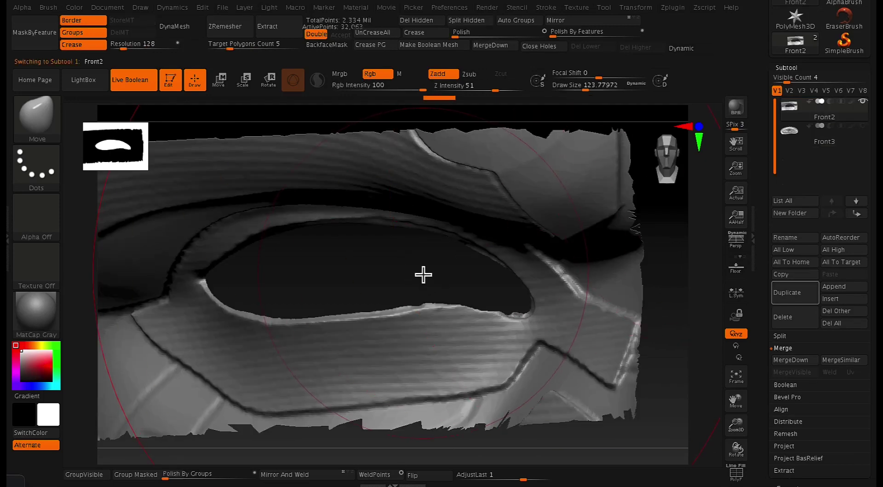
Show the combined rim and mesh lens subtool Front3 over the mask's eye opening
left_click_drag(421, 275, 584, 192)
left_click(864, 125)
left_click(865, 127)
left_click(865, 127)
left_click(866, 127)
left_click(866, 128)
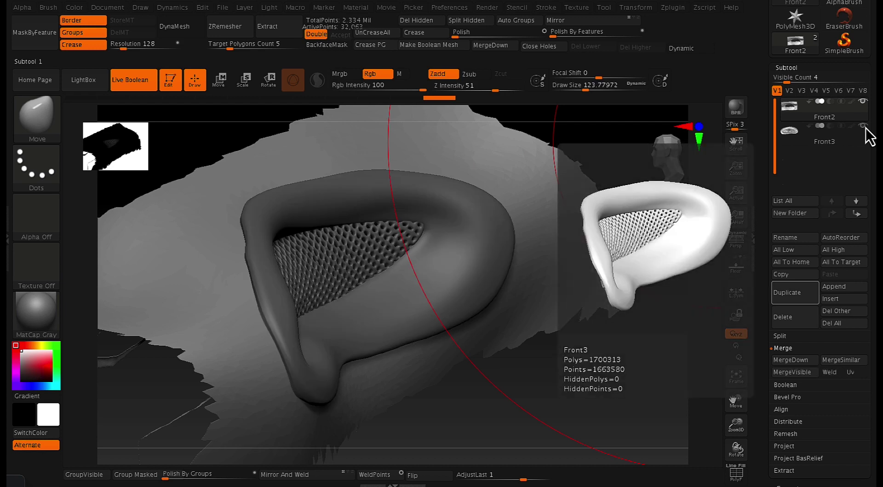
Unhide the rest of the mask on Front2 and view the whole piece from behind
left_click_drag(634, 332, 533, 328)
left_click(613, 251, "ctrl+shift")
left_click_drag(612, 253, 754, 266, "shift")
left_click_drag(685, 266, 647, 263)
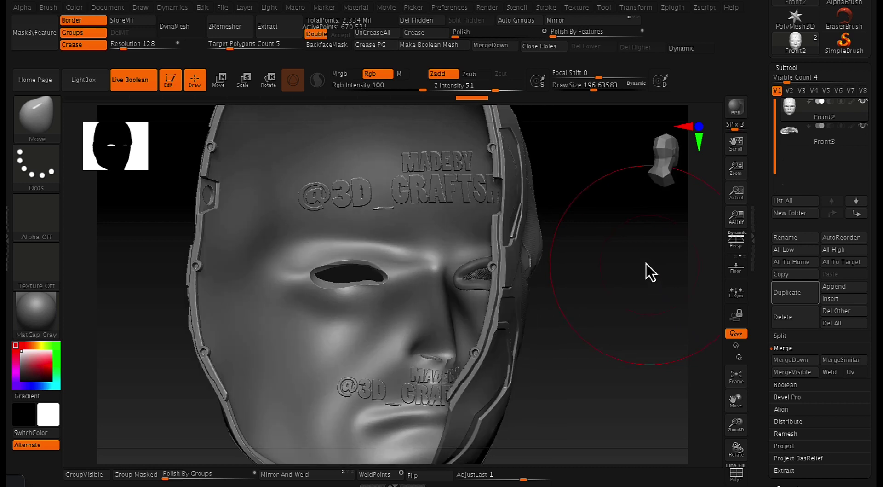
Mirror and weld the eye piece subtool Front3 to create the matching piece for the other eye
left_click(311, 477)
key("ctrl+z")
left_click(783, 135)
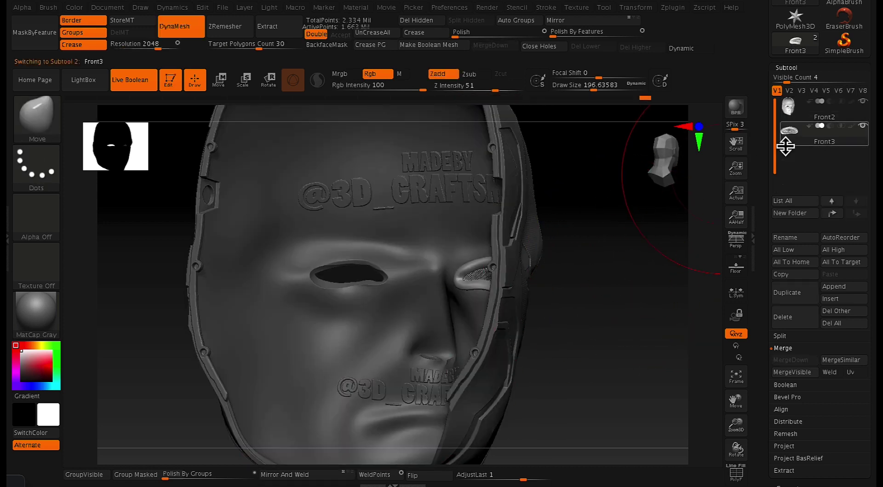
left_click(302, 474)
Hide the mask subtool Front2 and frame both eye pieces from the front
mouse_move(613, 317)
left_mouse_down("shift")
mouse_move(625, 326)
mouse_move(612, 325)
left_mouse_up("shift")
key("f")
key("f")
left_click(864, 125)
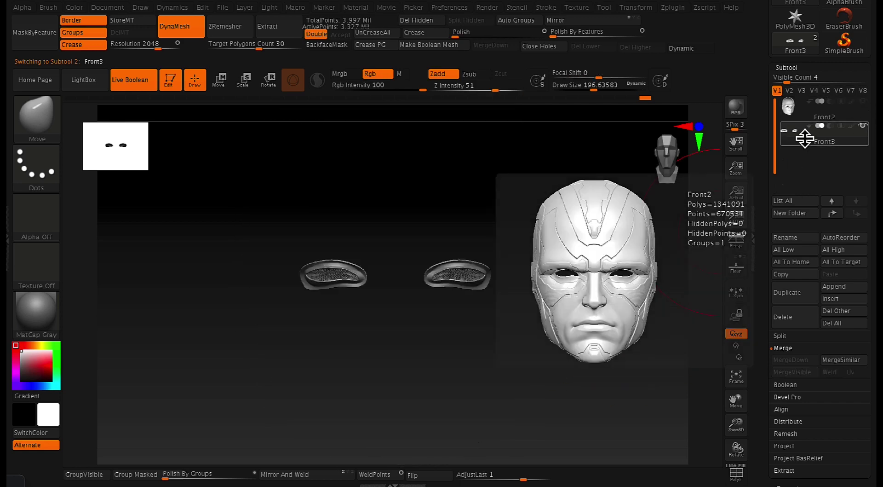
key("f")
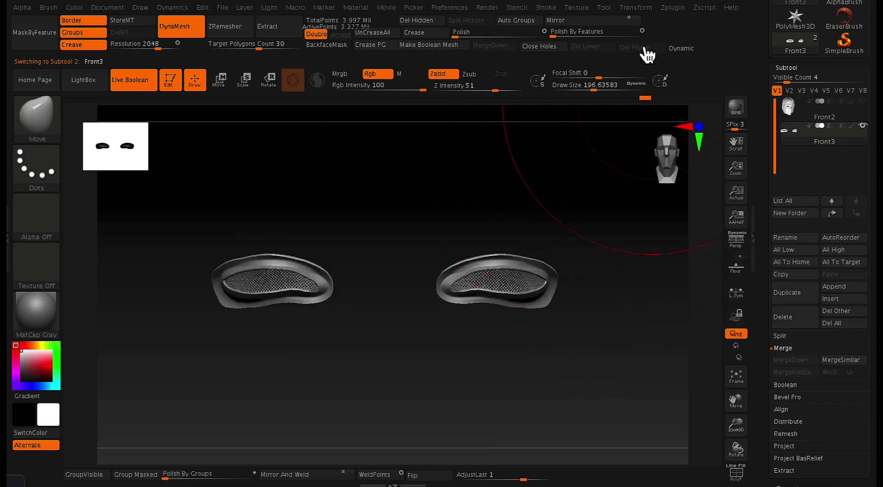
Pre-process the current Front3 subtool in Decimation Master and reduce the brush's draw size to about 80
left_click(672, 7)
left_click(724, 127)
left_click(730, 183)
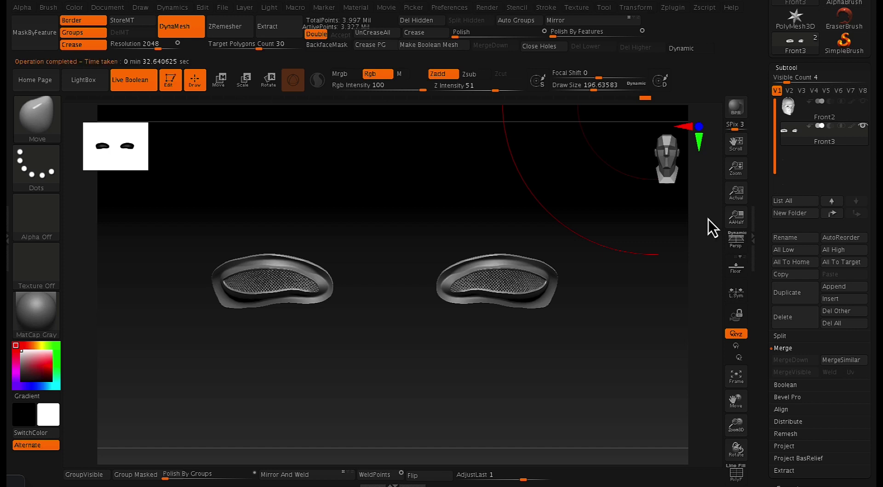
key("space")
left_click_drag(632, 256, 619, 254)
Decimate the current Front3 eye pieces to 5% with Decimation Master
left_click(673, 8)
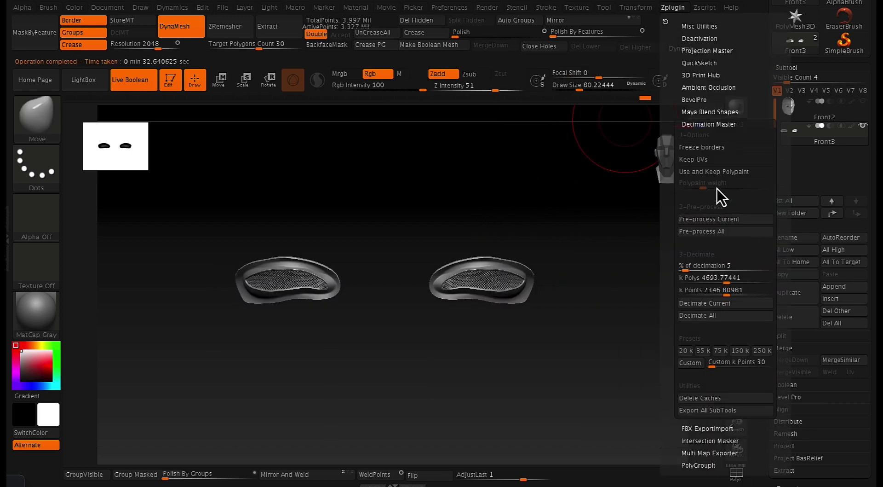
left_click(712, 303)
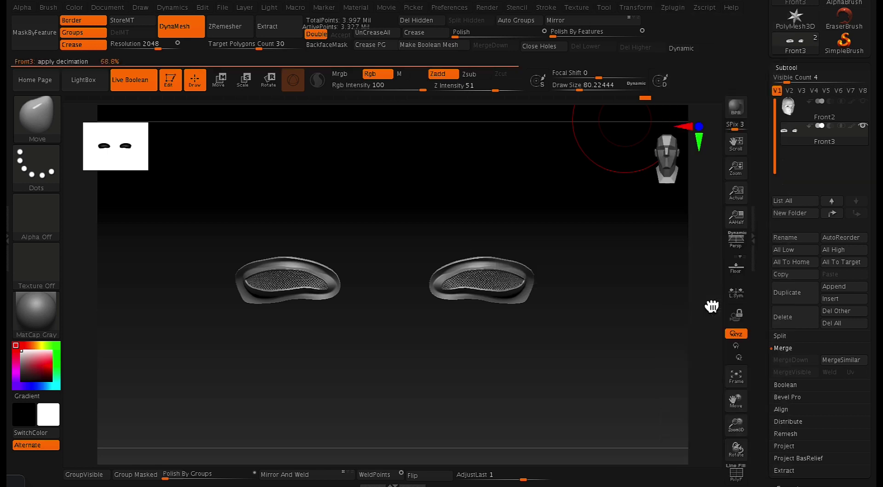
left_click_drag(563, 187, 376, 255, "alt")
key("f")
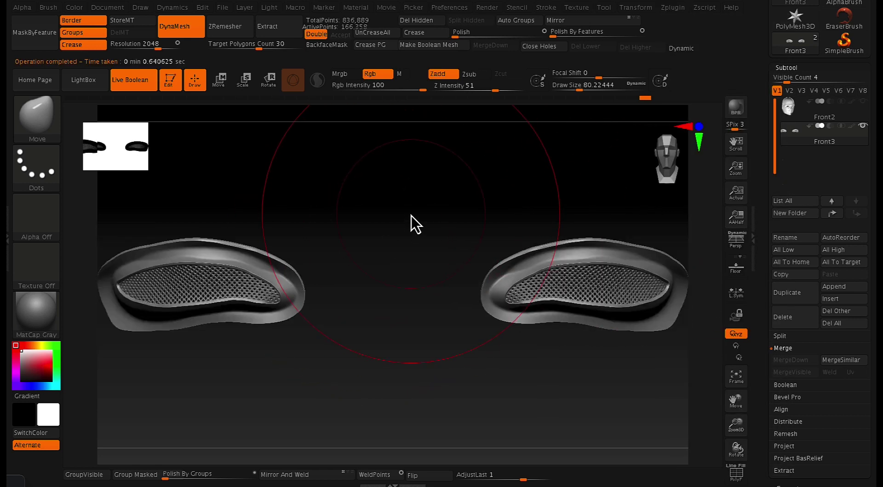
Export the decimated eye pieces to a file with 3D Print Hub
left_click(681, 8)
left_click(721, 125)
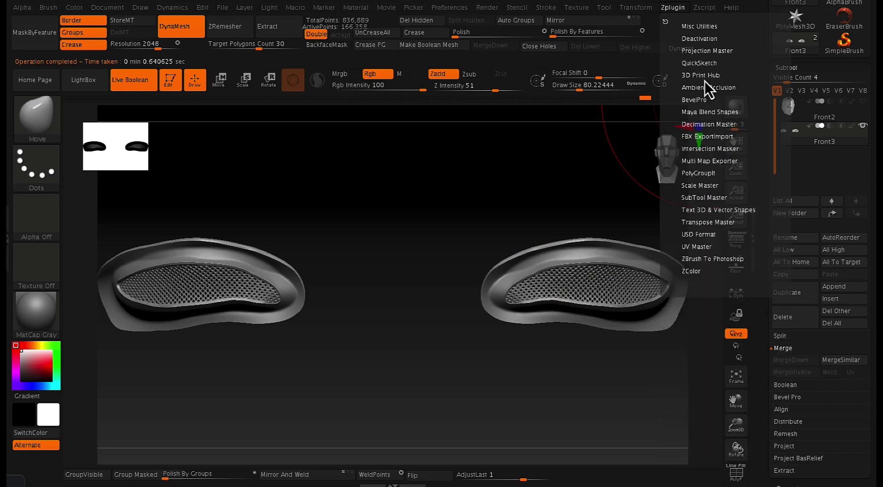
left_click(705, 77)
left_click(706, 176)
left_click(592, 140)
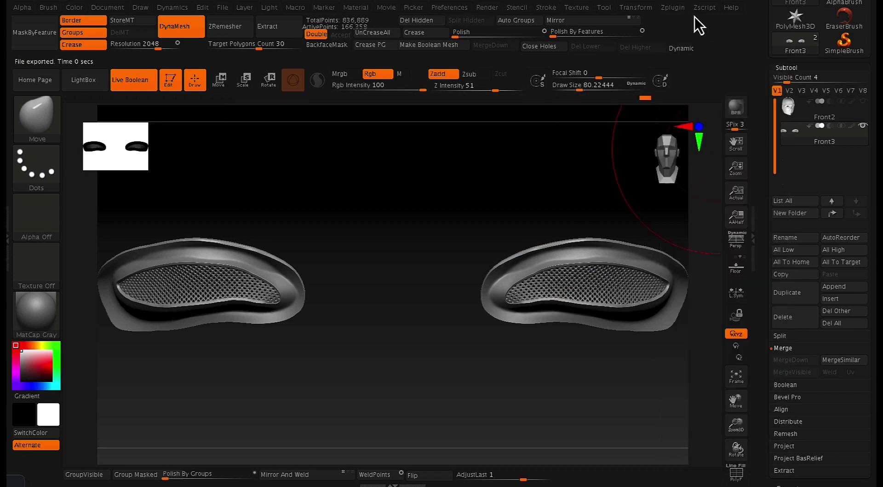